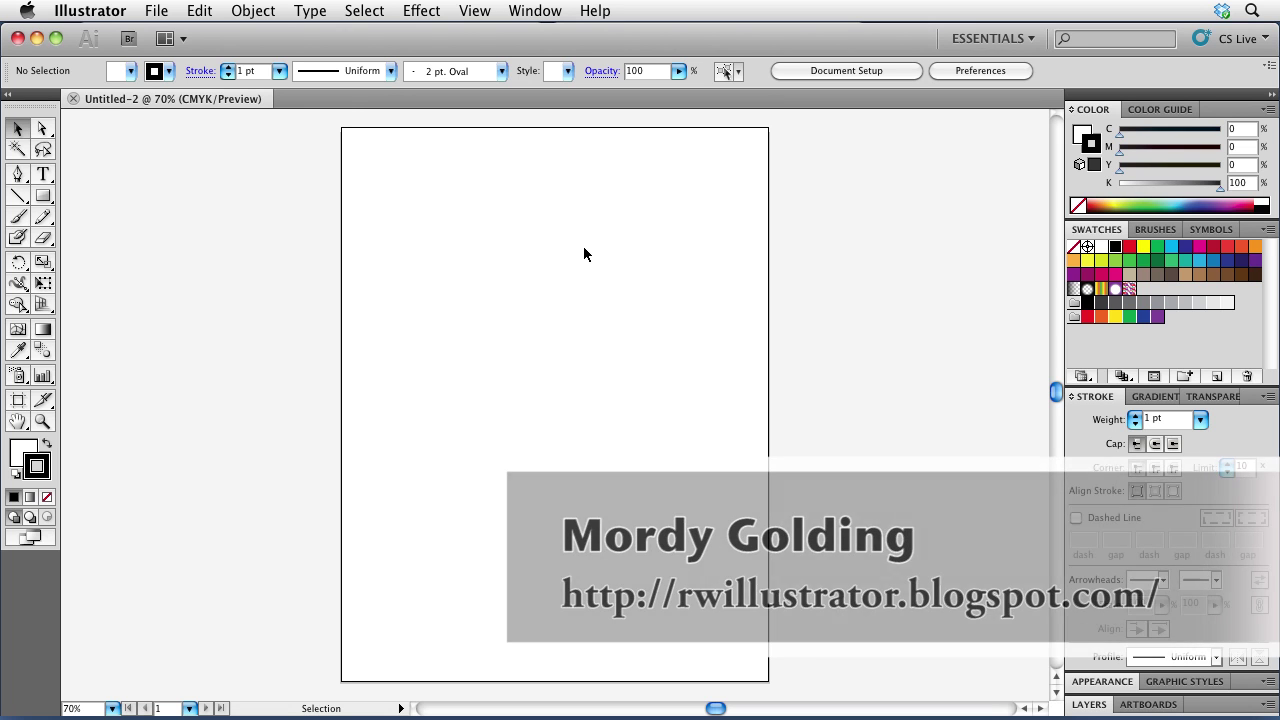
- Place freakout.psd from the photos folder onto the artboard and view it at 100%
click(145, 11)
click(180, 356)
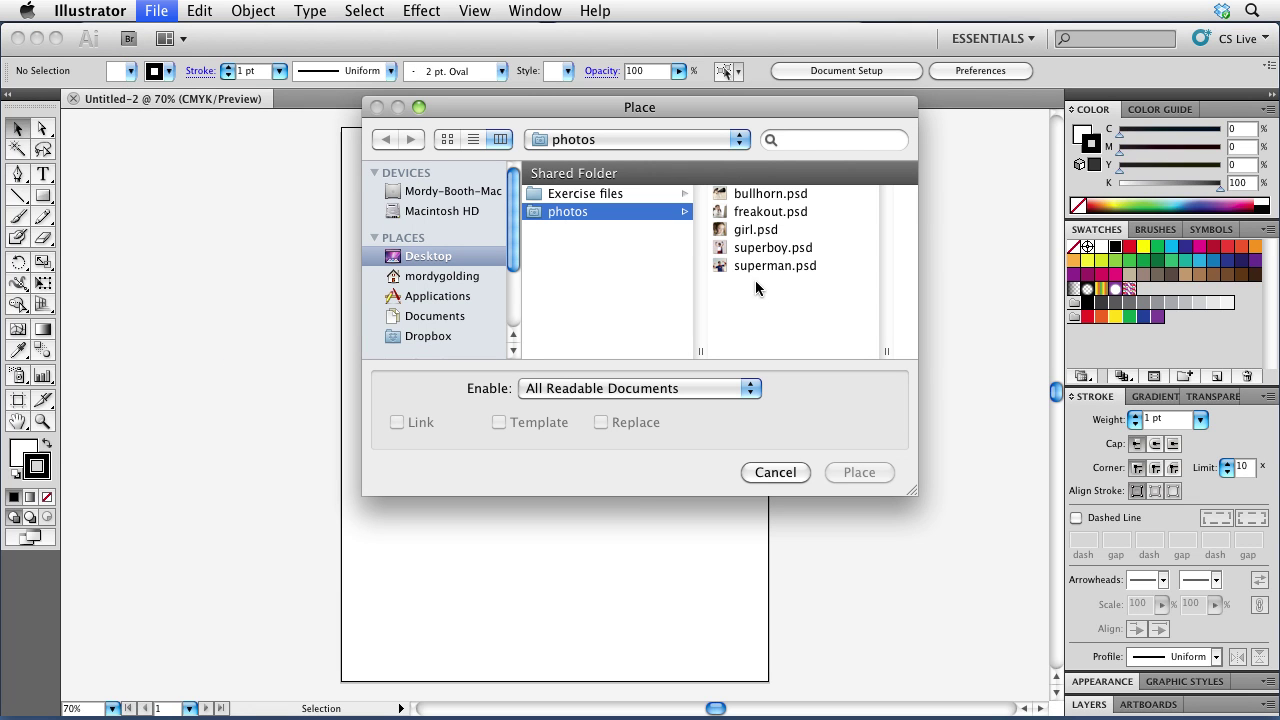
click(752, 213)
click(861, 470)
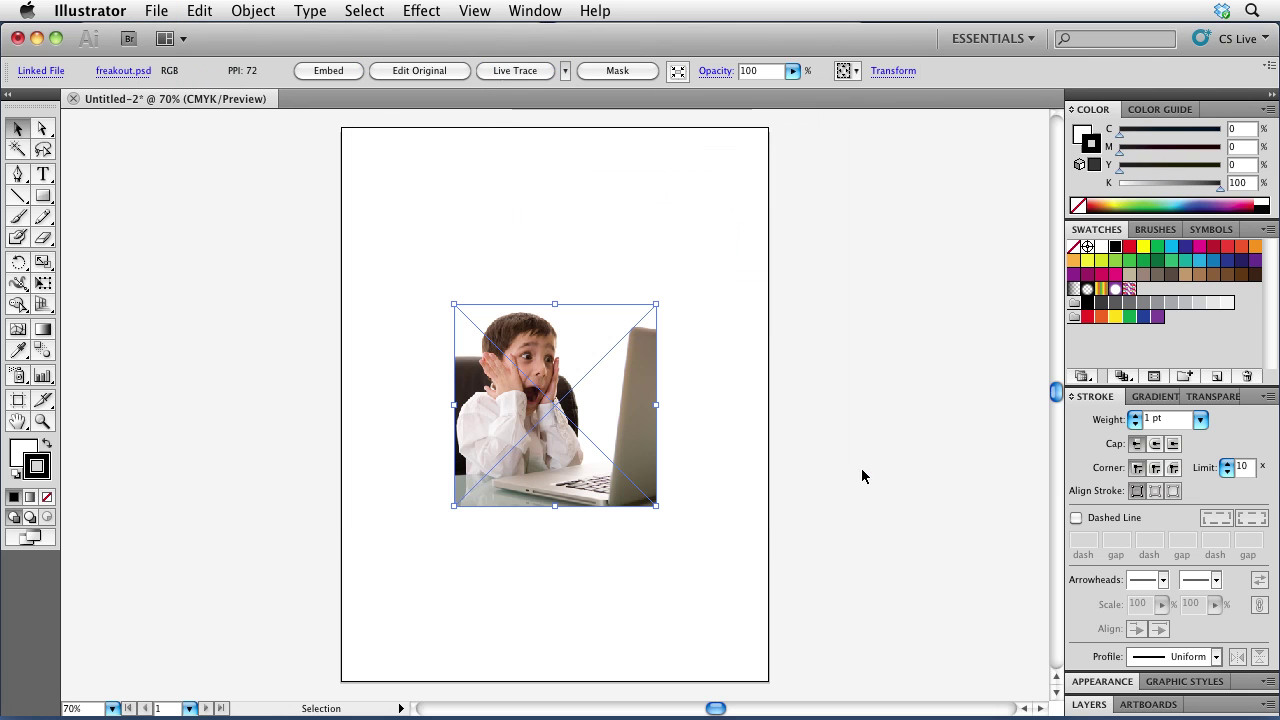
key(super+1)
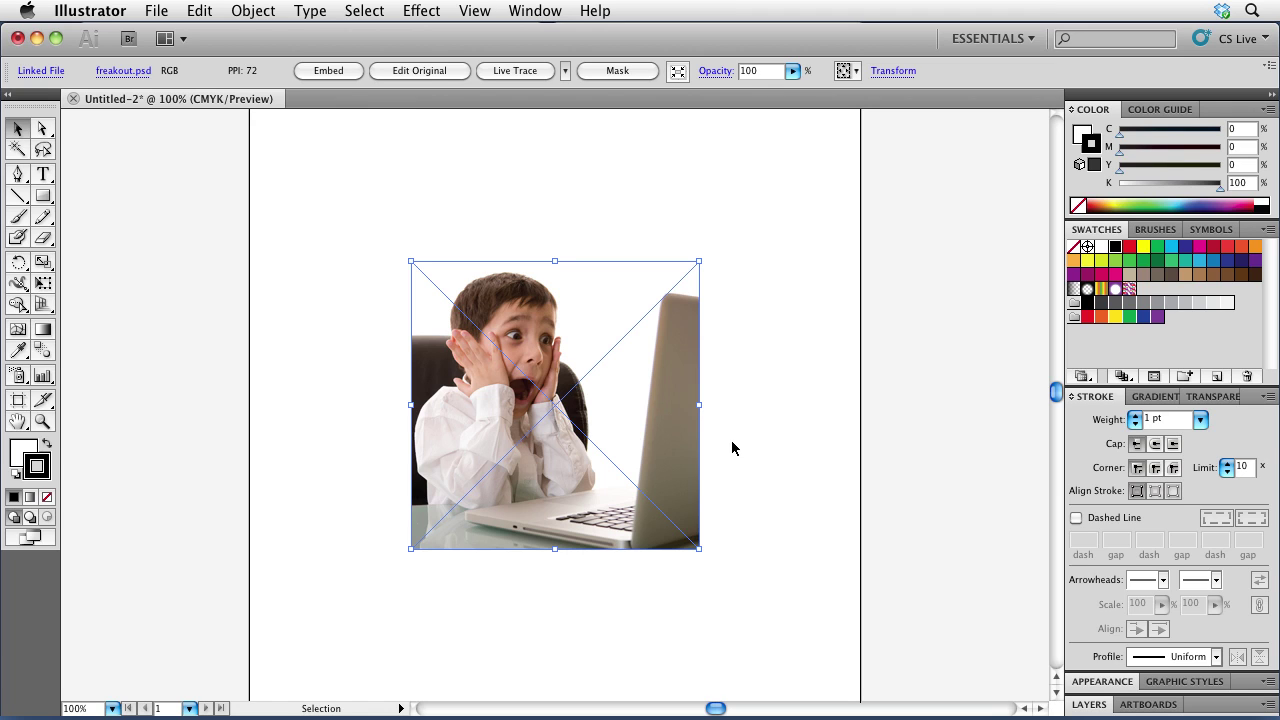
- Mask the freakout photo to its frame, deselect it, and move it up and left
click(634, 76)
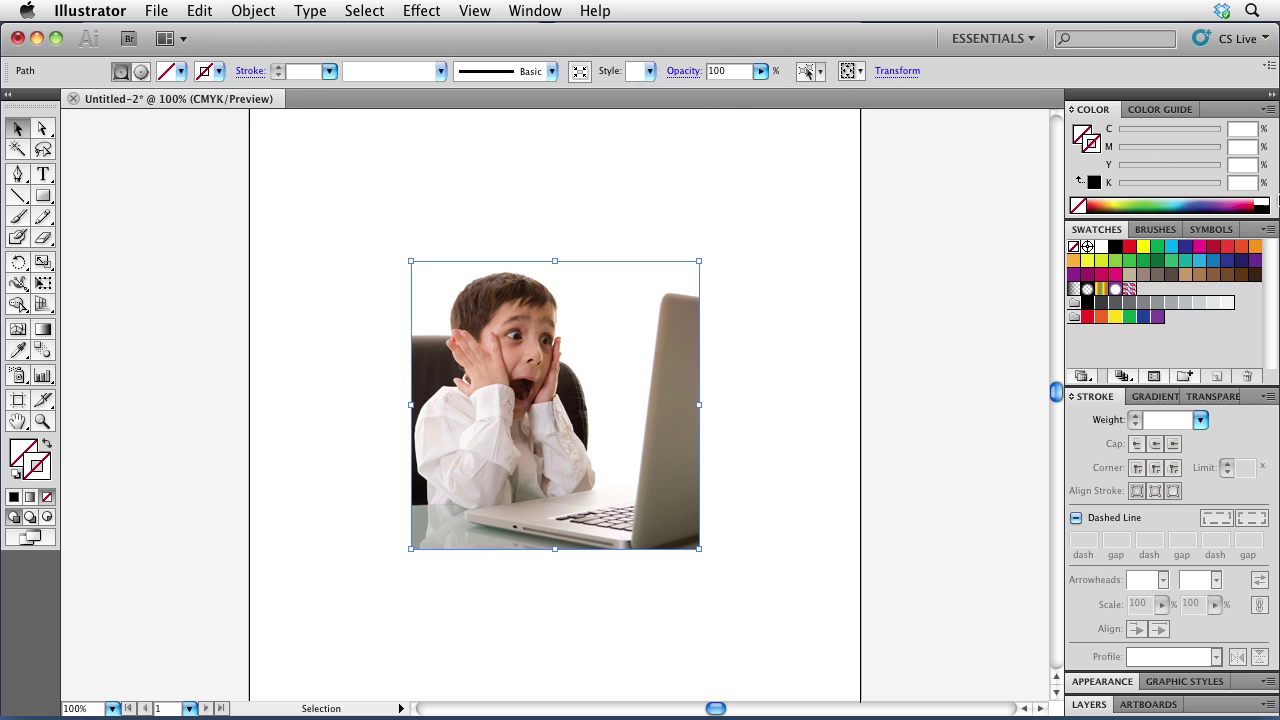
key(super+shift+a)
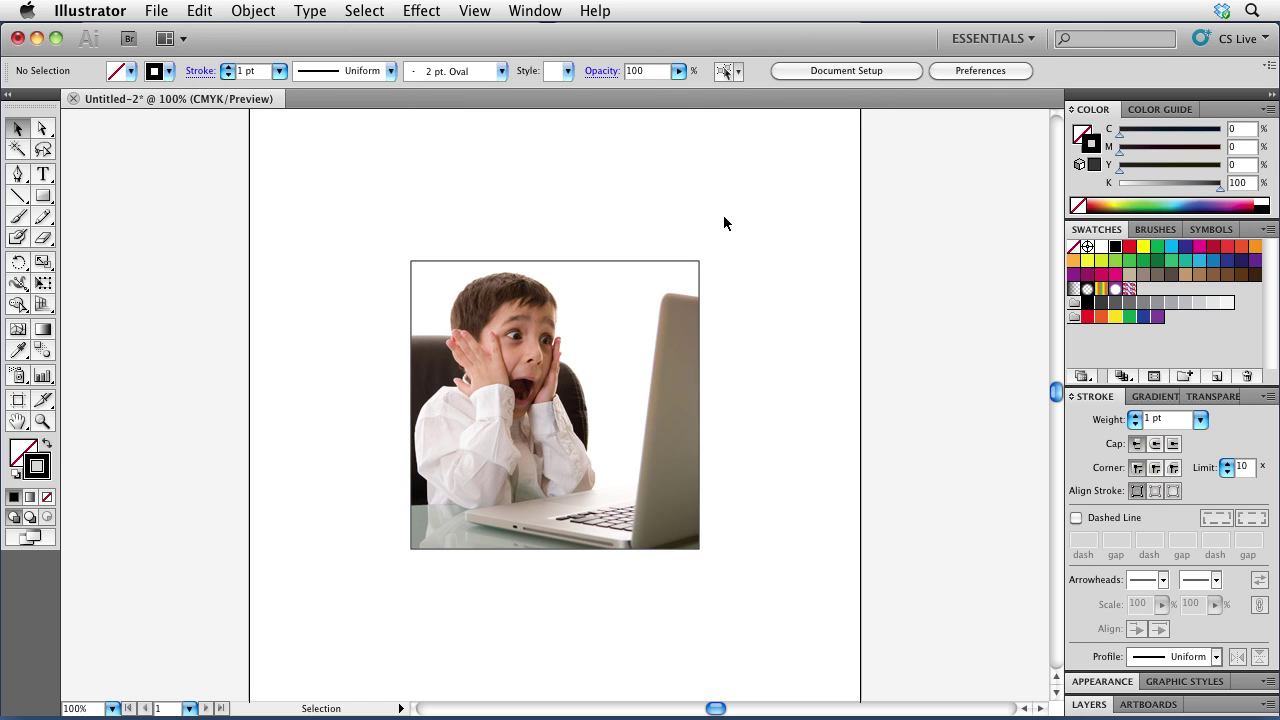
drag(536, 403, 562, 371)
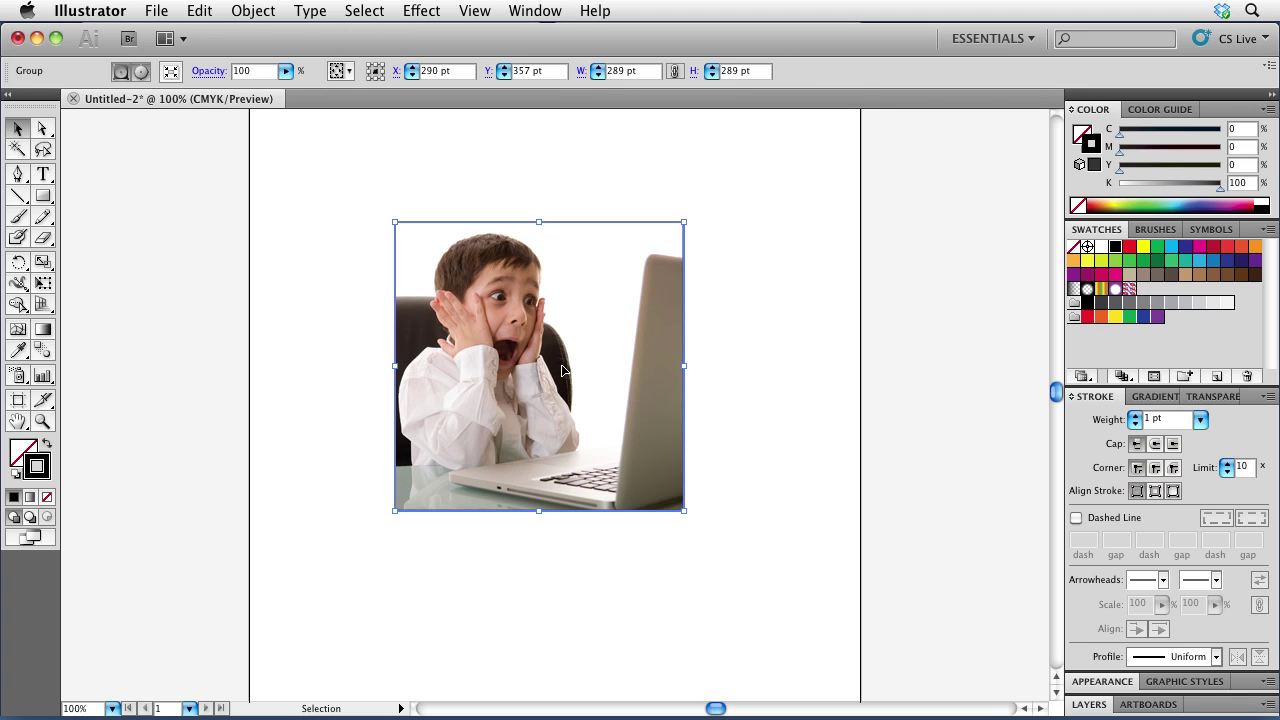
- Delete the freakout photo, place superman.psd, and move it up on the artboard
key(Delete)
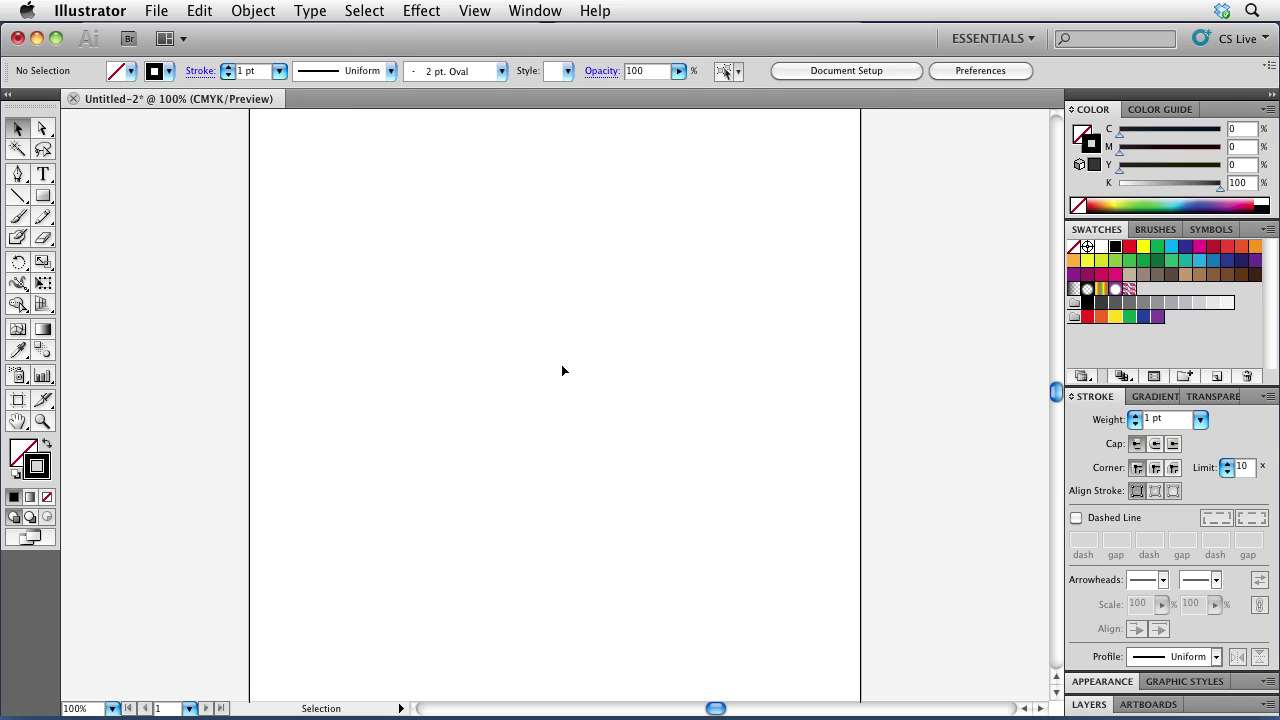
click(156, 10)
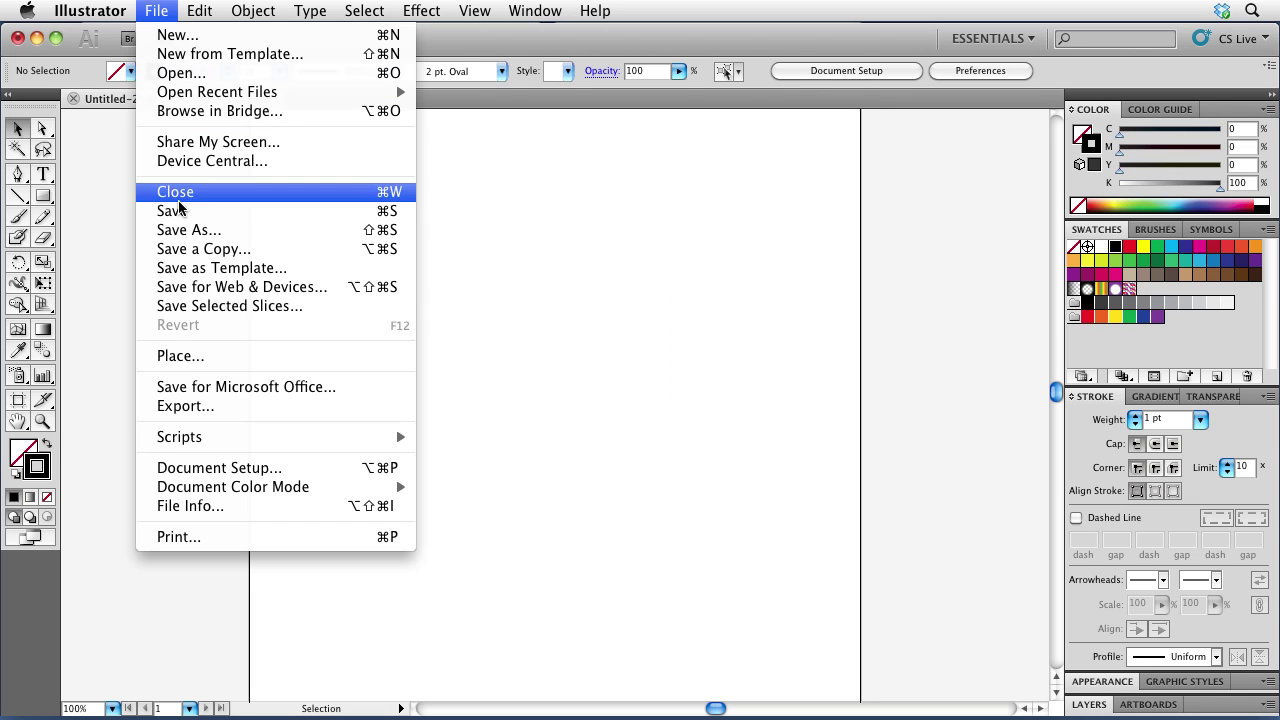
click(206, 367)
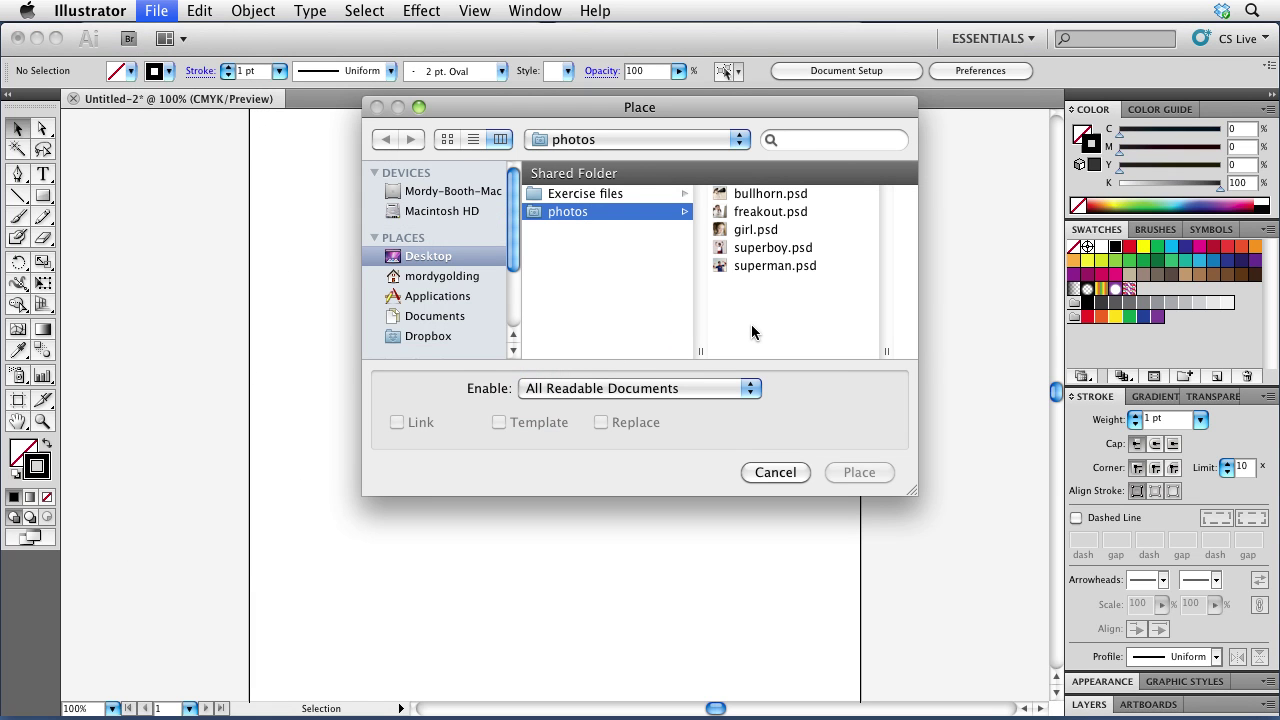
click(755, 266)
click(847, 474)
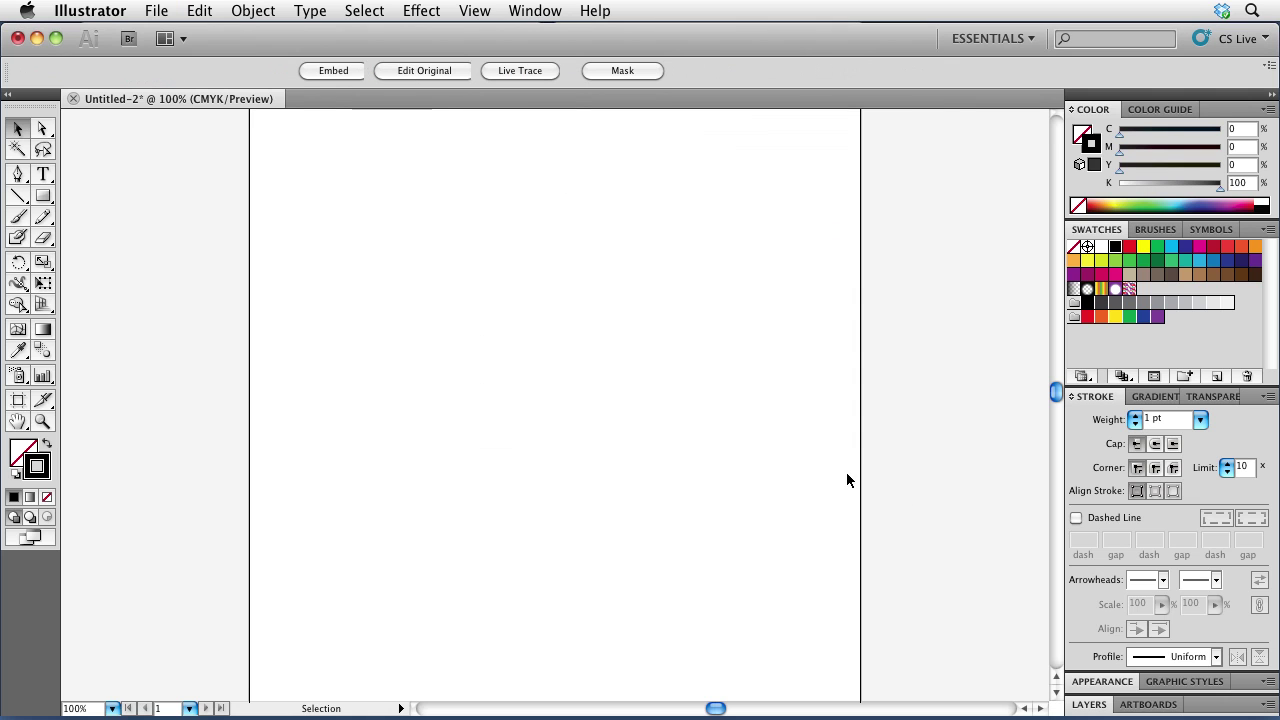
drag(595, 420, 596, 360)
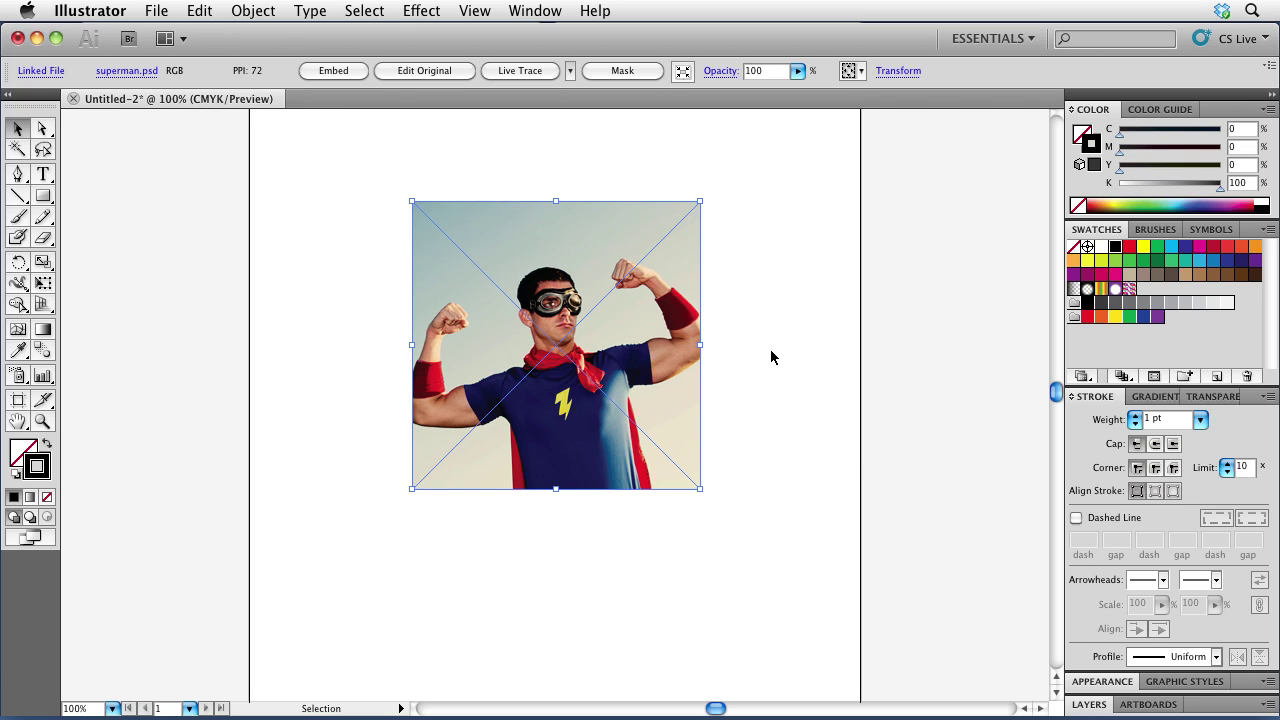
- Float and enlarge the Appearance panel, then add a 1 pt black stroke to the superman photo
drag(1092, 684, 800, 155)
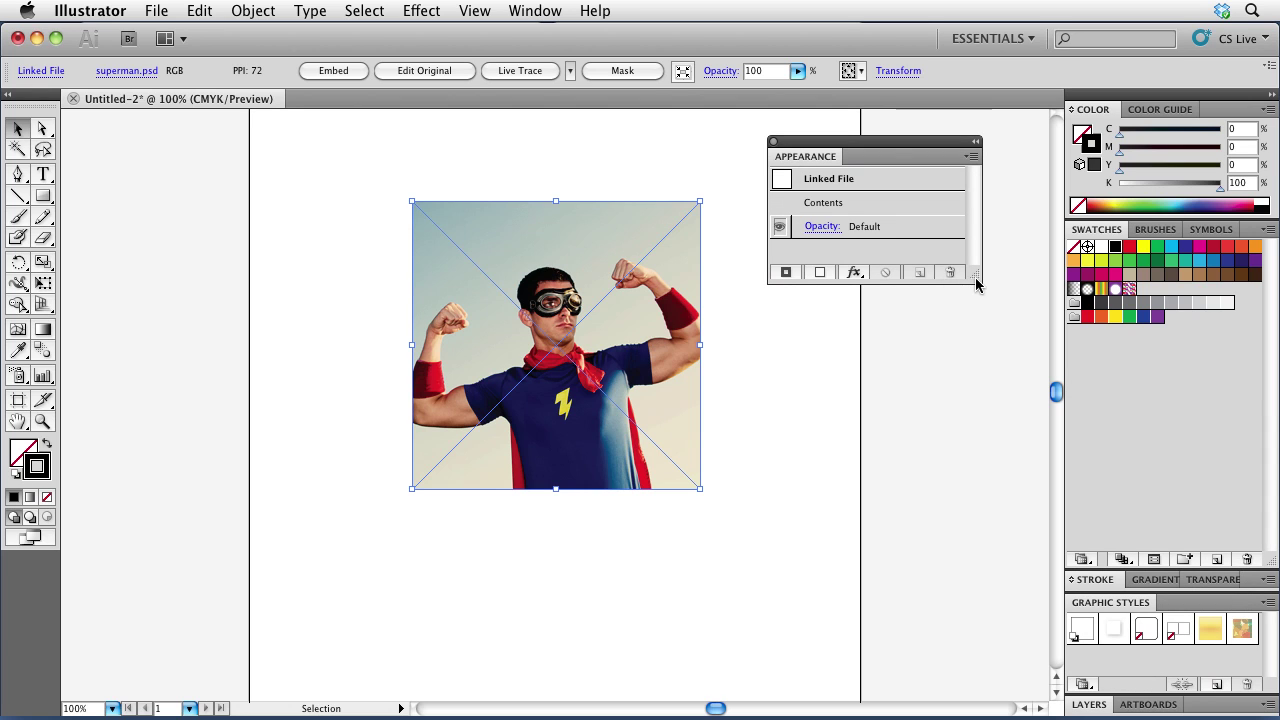
drag(970, 276, 966, 365)
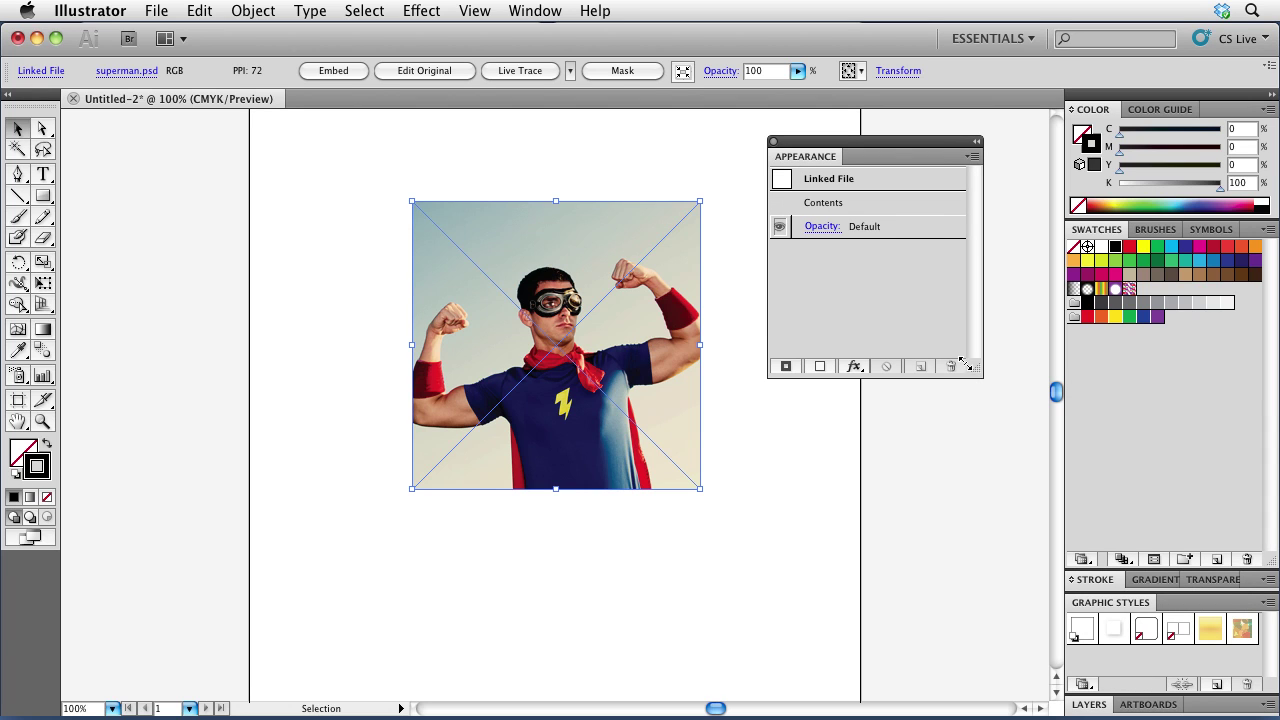
click(786, 368)
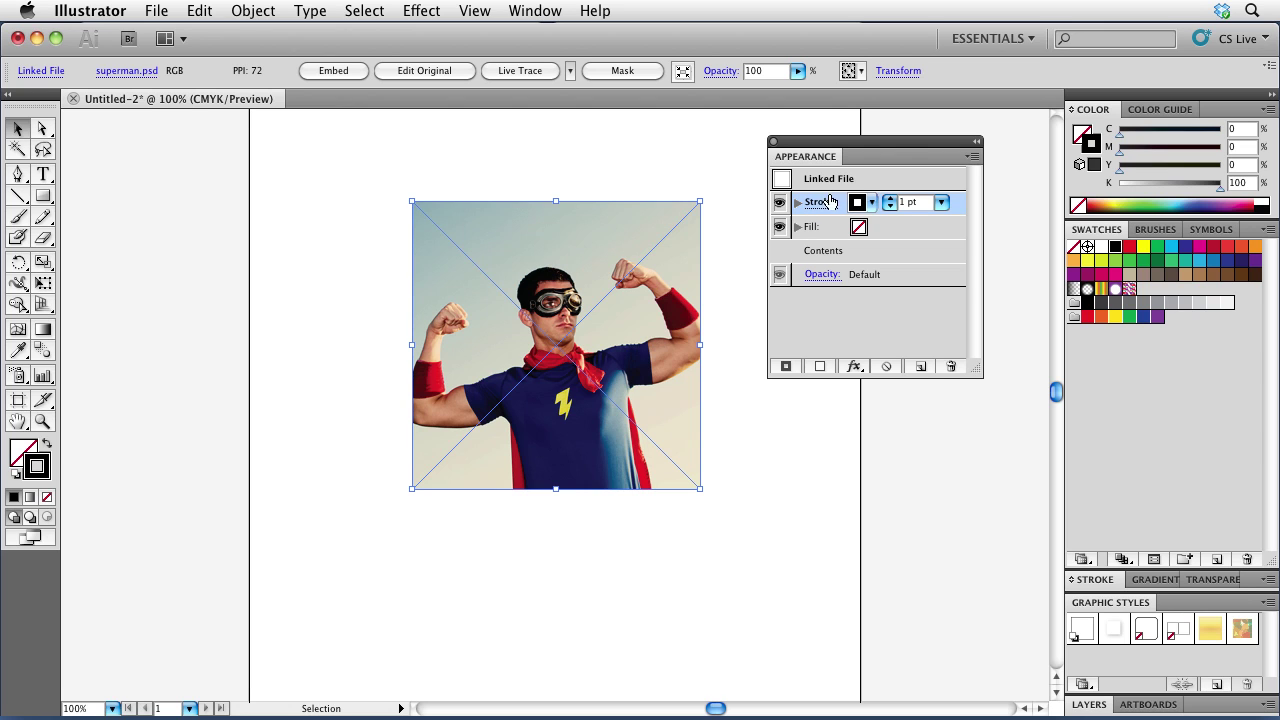
click(622, 176)
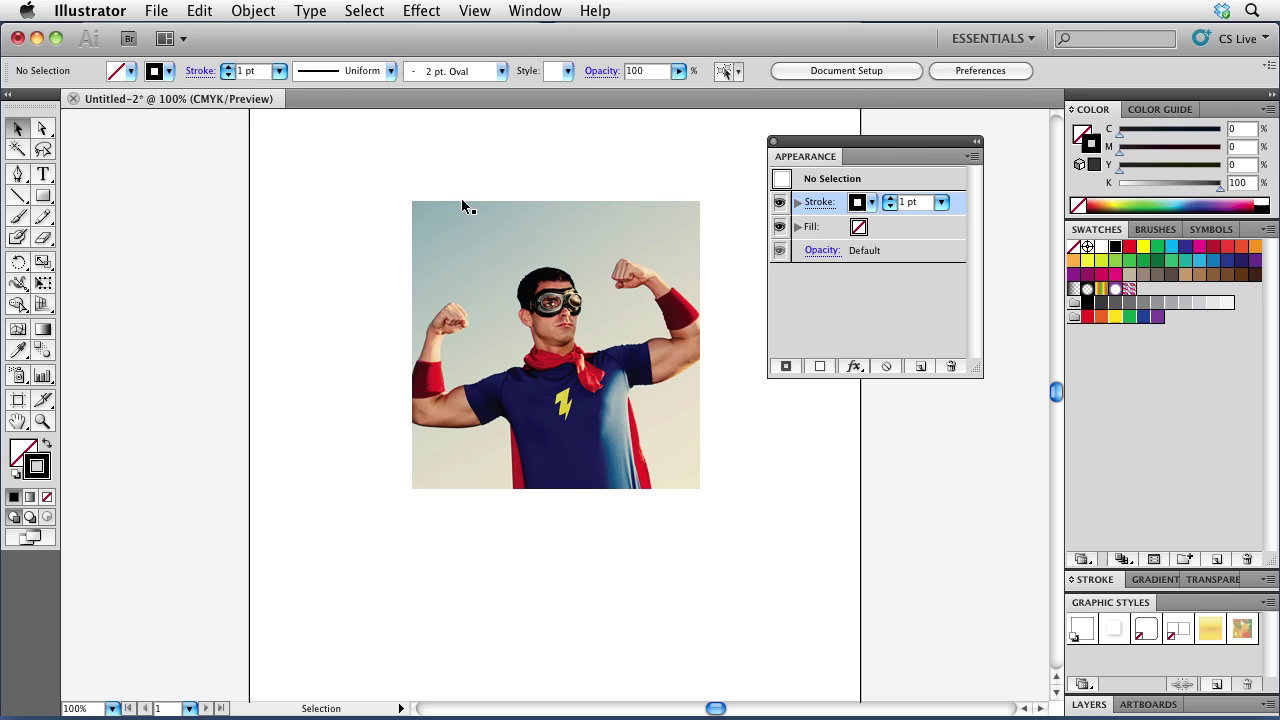
click(609, 213)
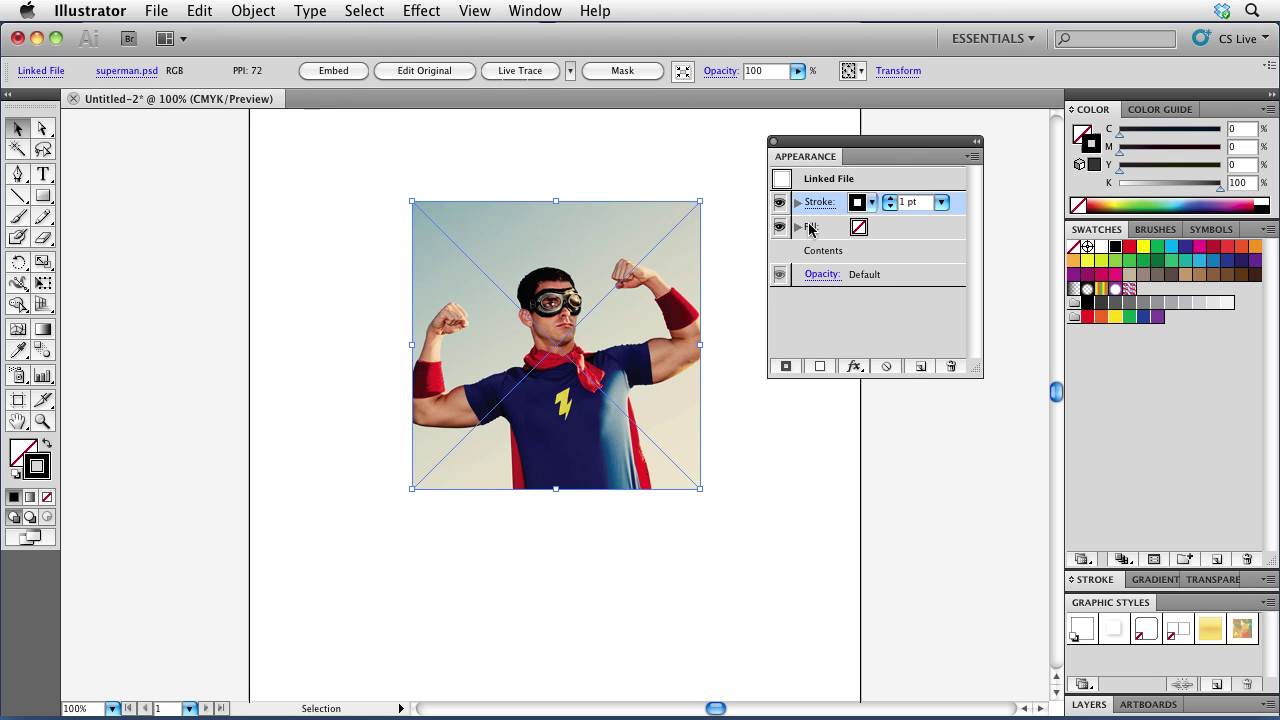
click(797, 203)
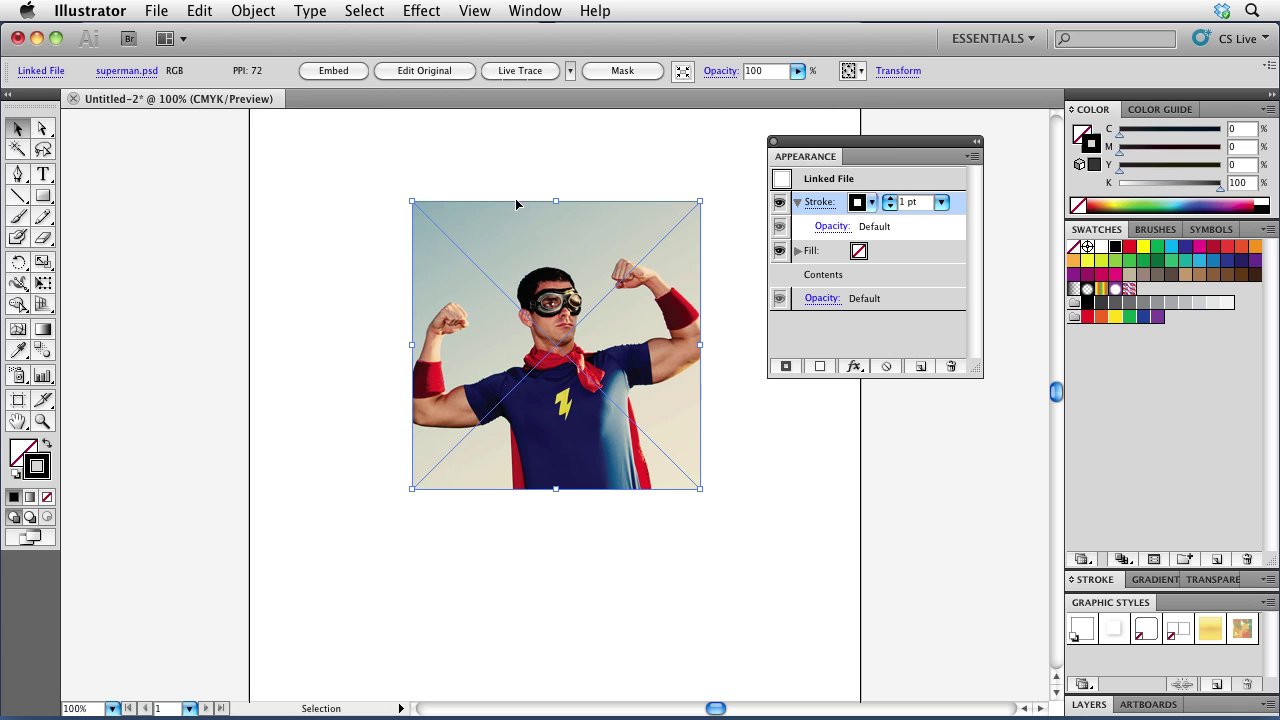
- Apply a Convert to Shape Rectangle effect to the stroke with 0 pt extra width and height
click(425, 10)
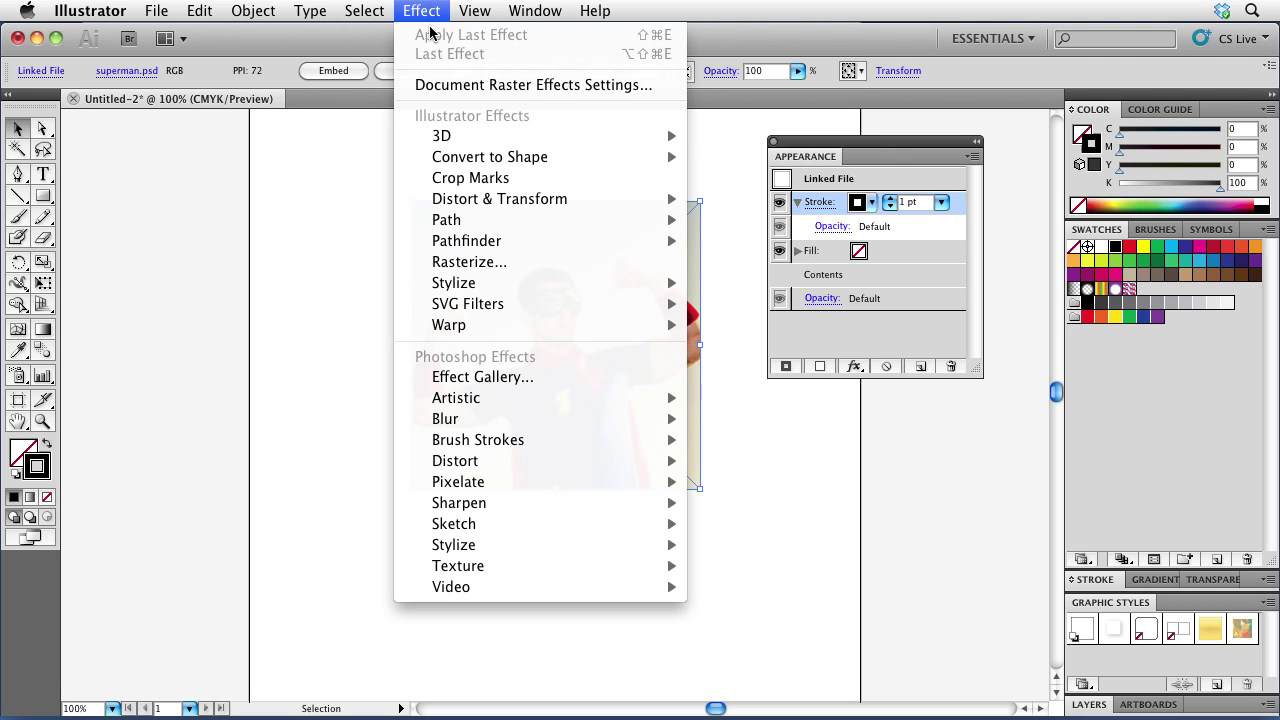
mouse_move(443, 158)
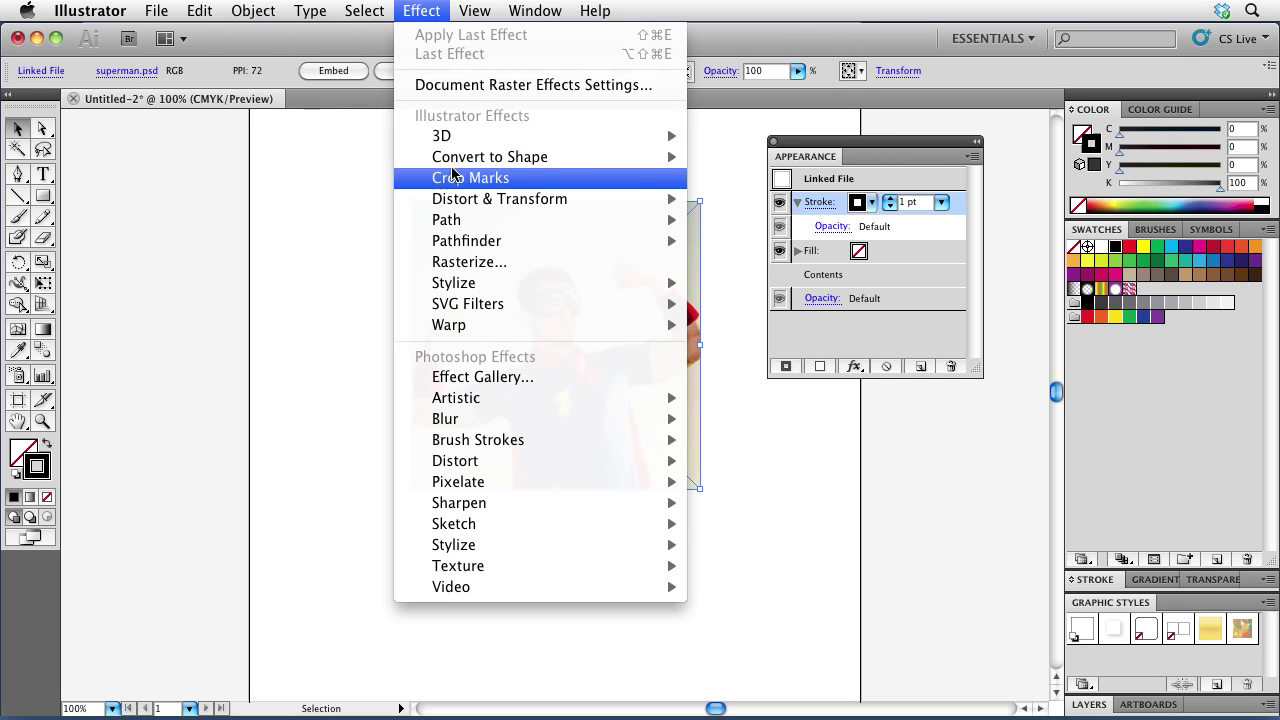
click(741, 158)
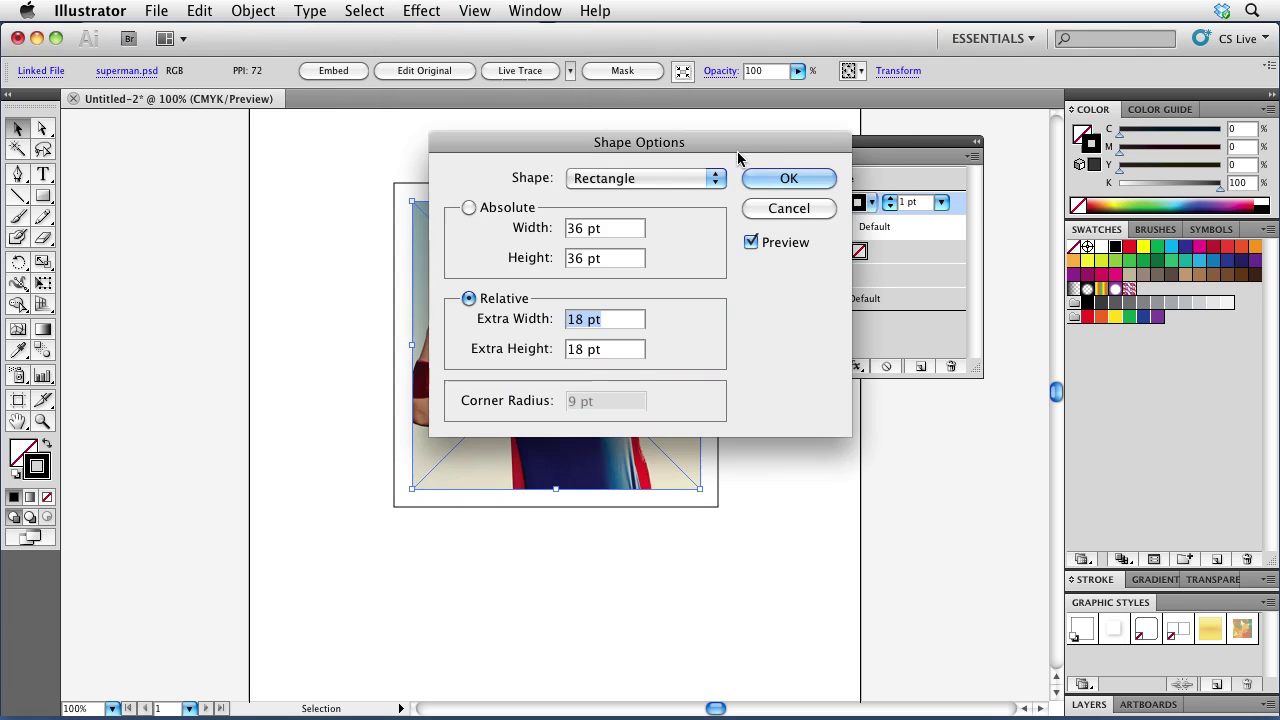
drag(666, 139, 848, 262)
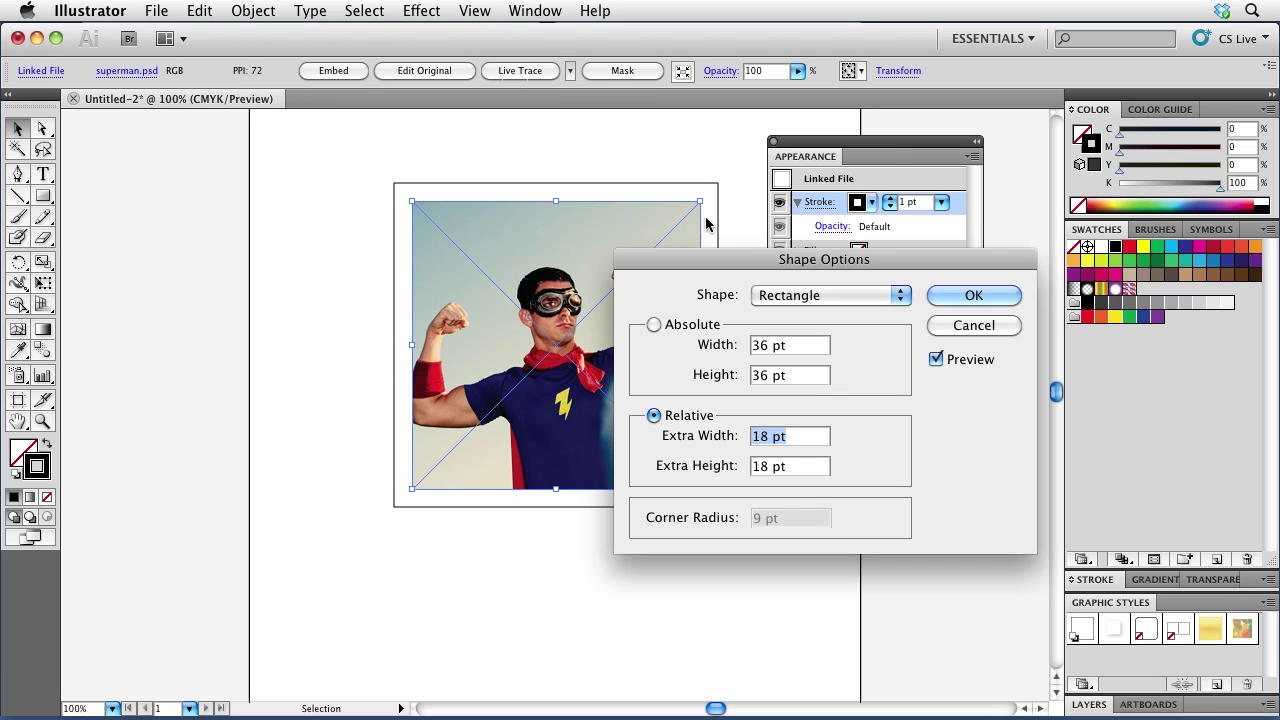
click(806, 438)
drag(806, 438, 731, 437)
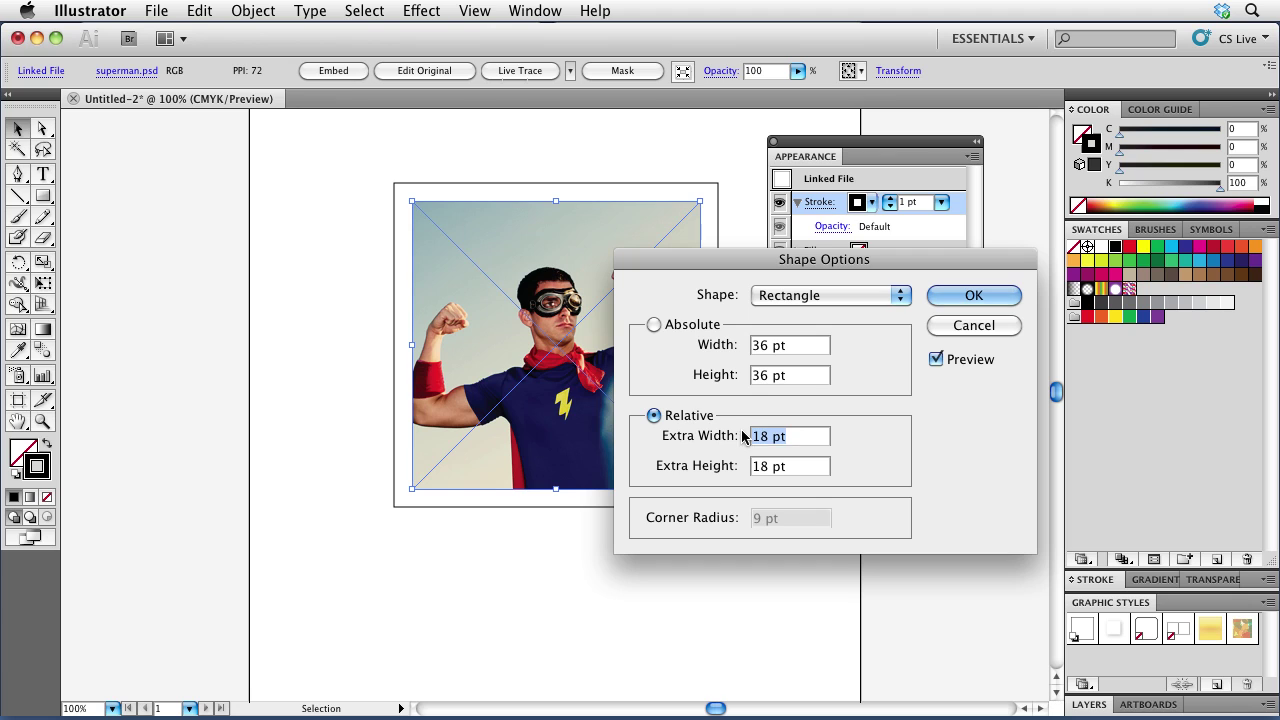
text(0)
key(Tab)
text(0)
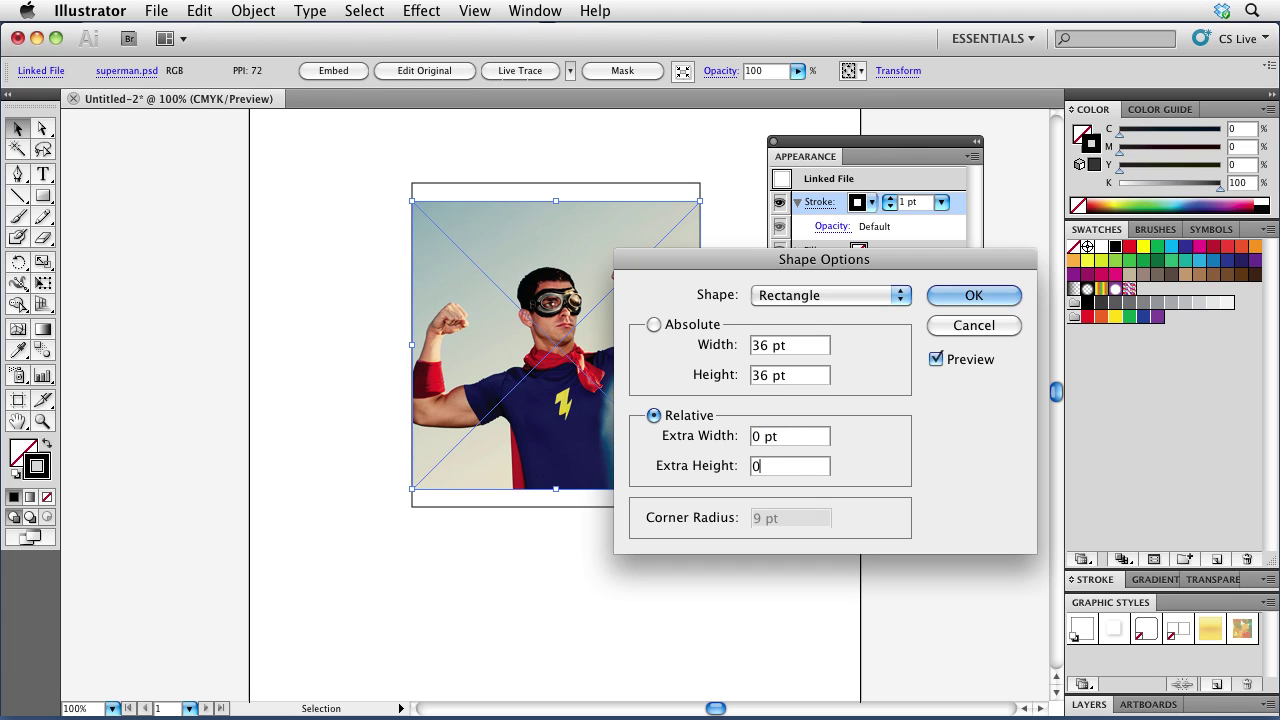
click(806, 438)
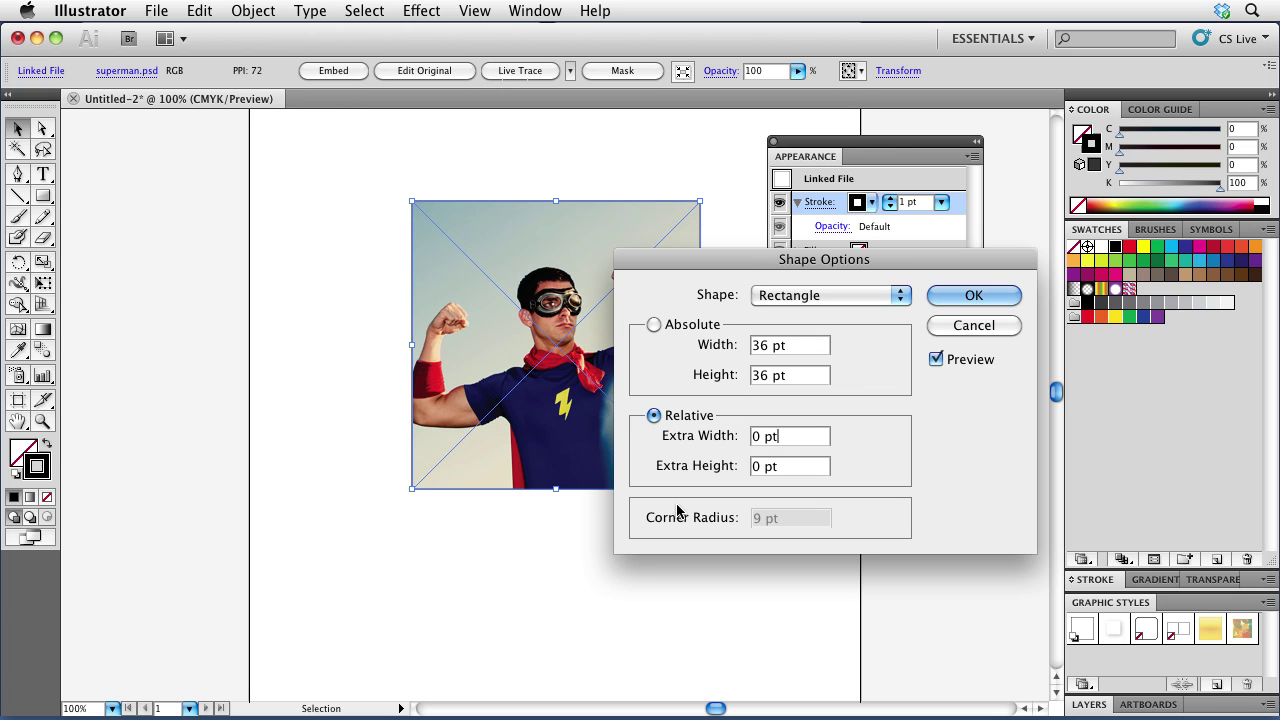
click(1000, 295)
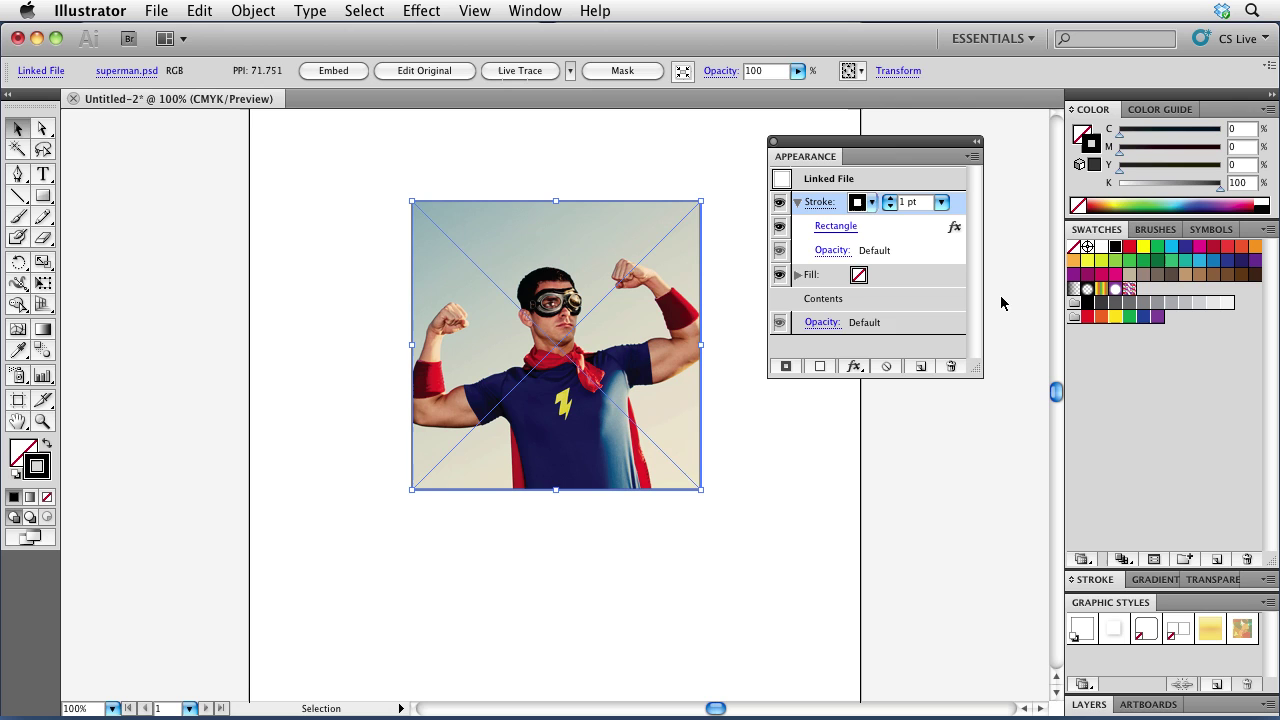
- Nudge the superman photo slightly left, reselect it, and show the Brushes panel
click(717, 249)
click(625, 268)
drag(623, 332, 568, 311)
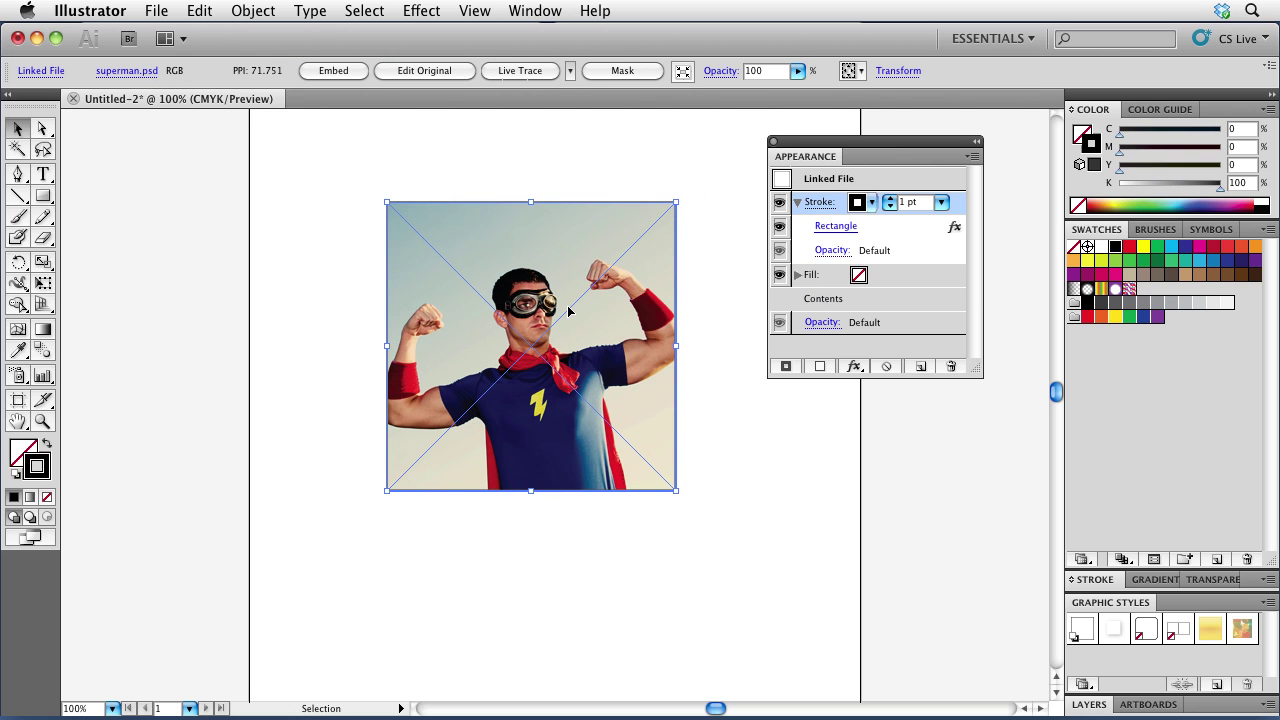
click(724, 309)
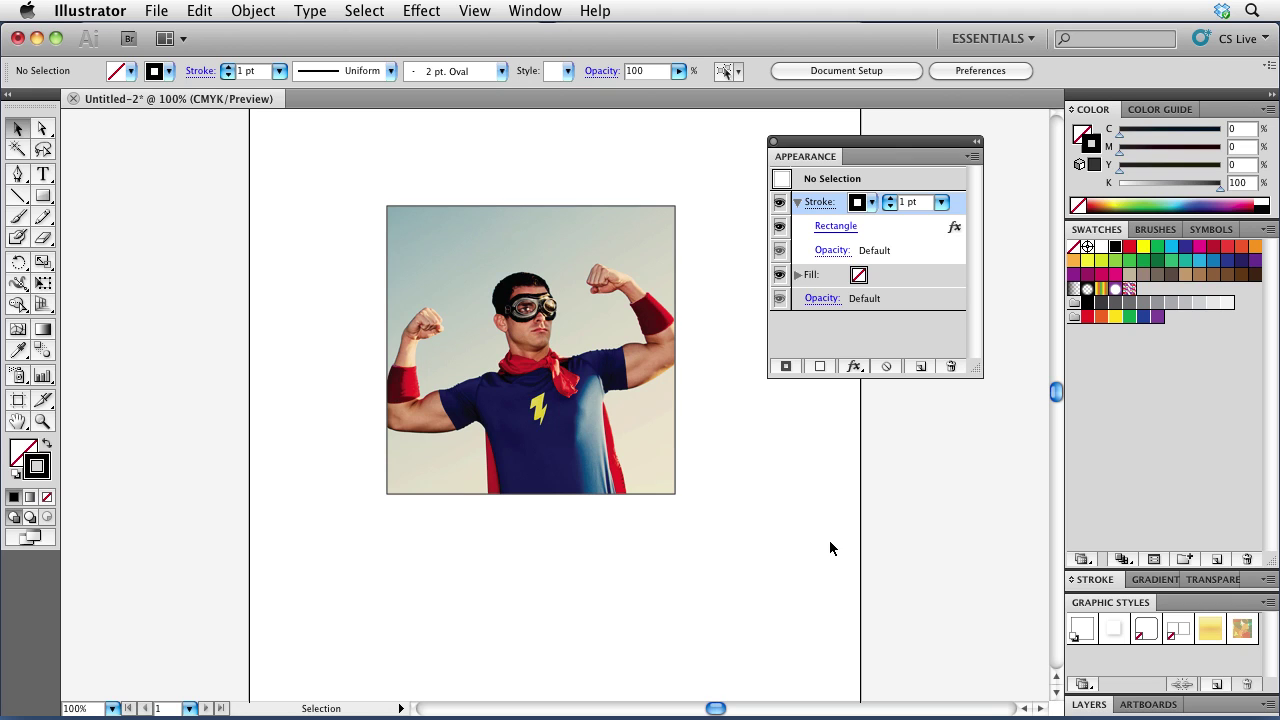
click(582, 263)
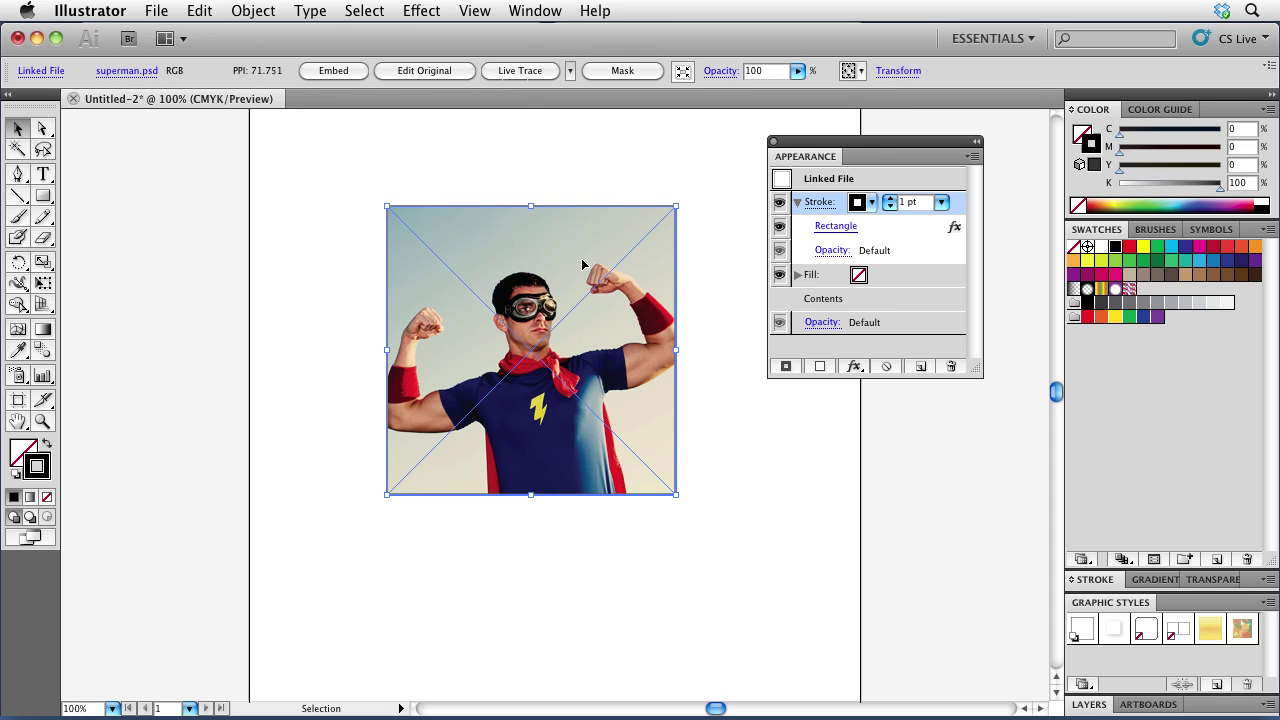
click(1158, 230)
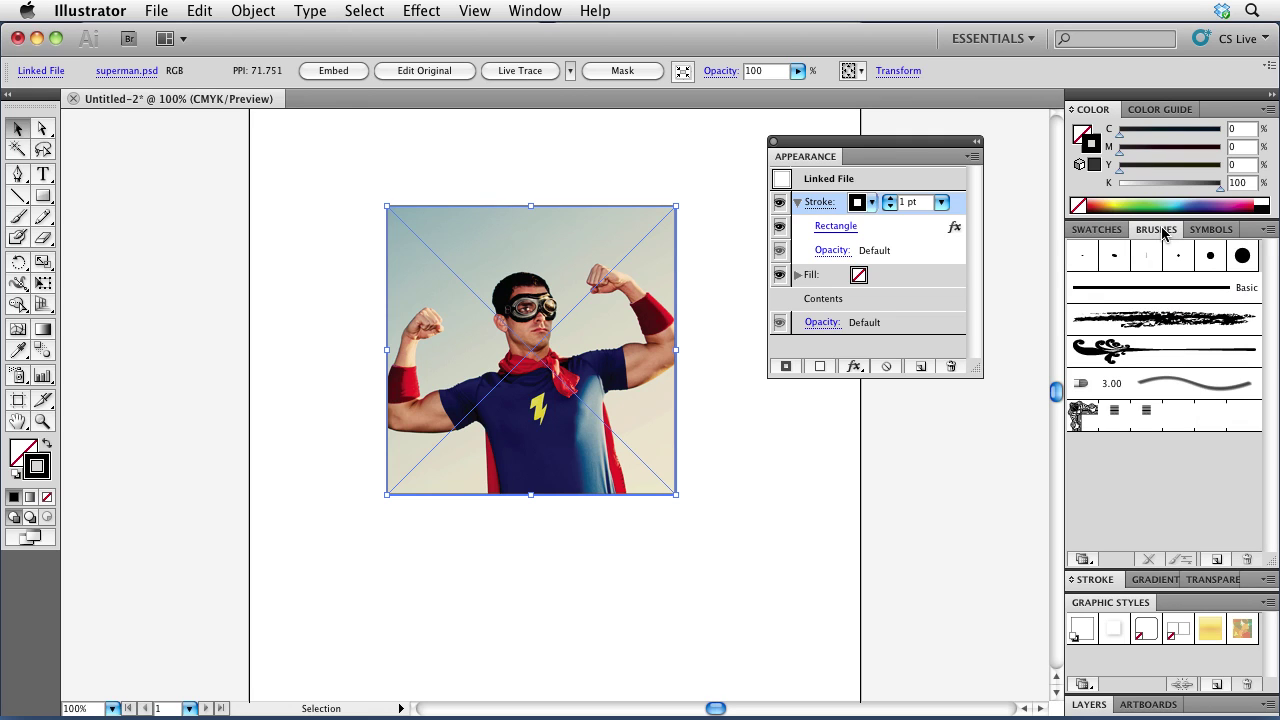
- Test Borders_Primitive brushes on the photo: sun, orange star, green bamboo, orange line-pattern, red-blue mosaic
click(1086, 565)
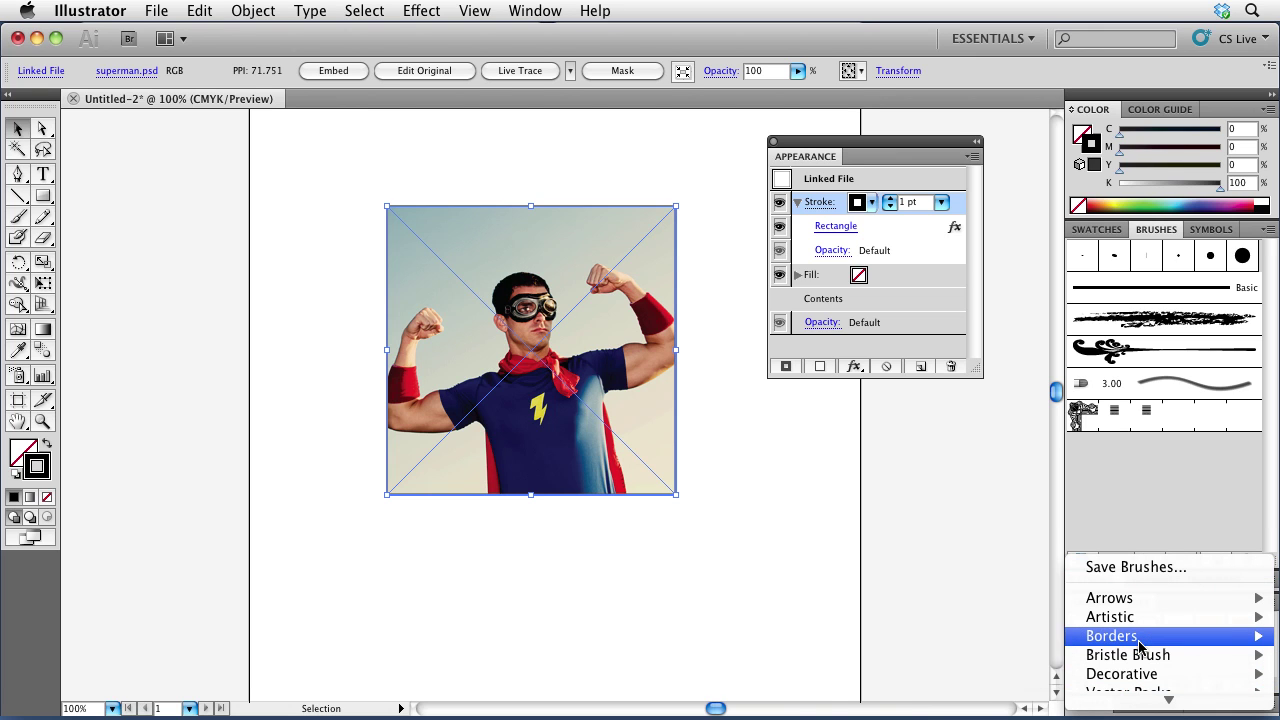
mouse_move(1140, 647)
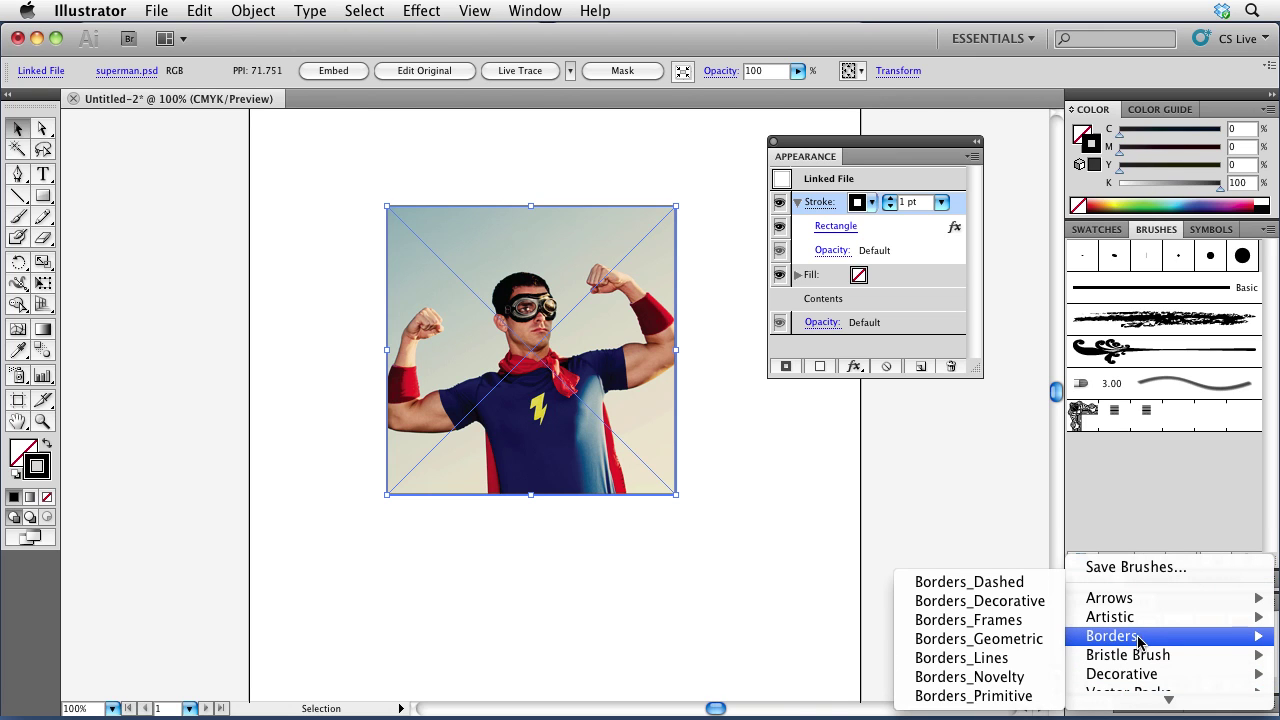
click(1010, 695)
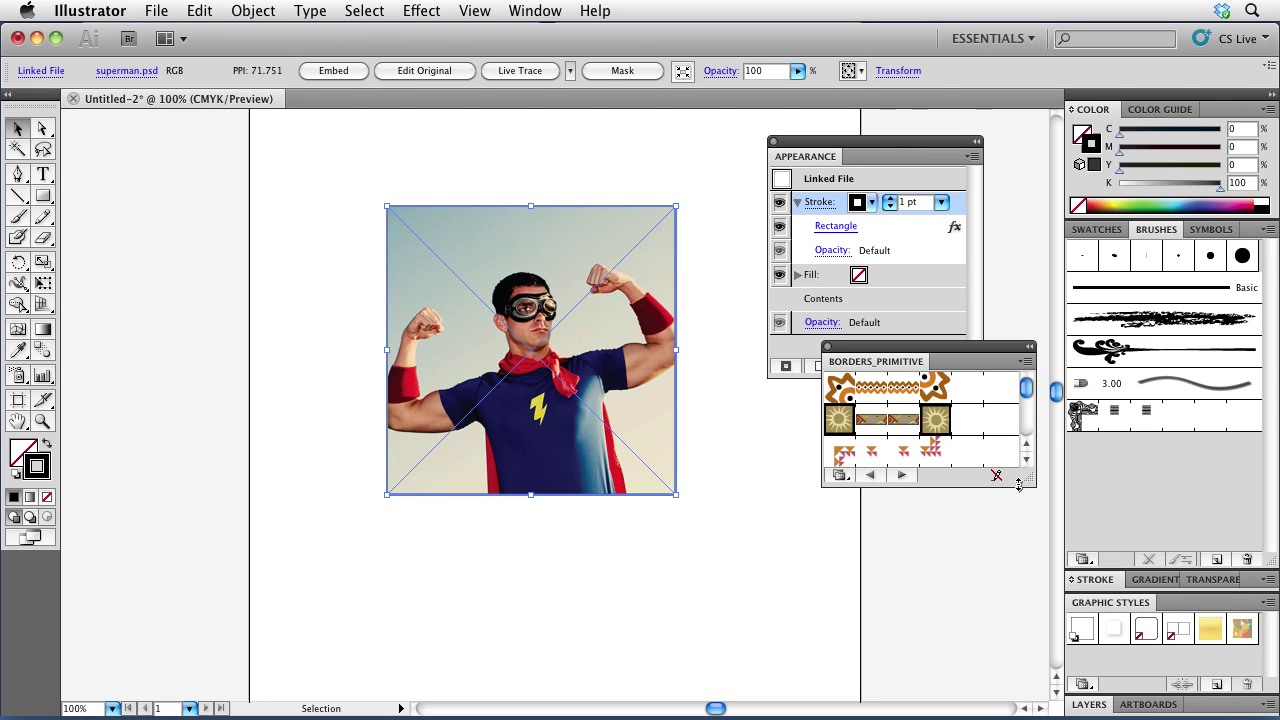
drag(1028, 481, 1030, 668)
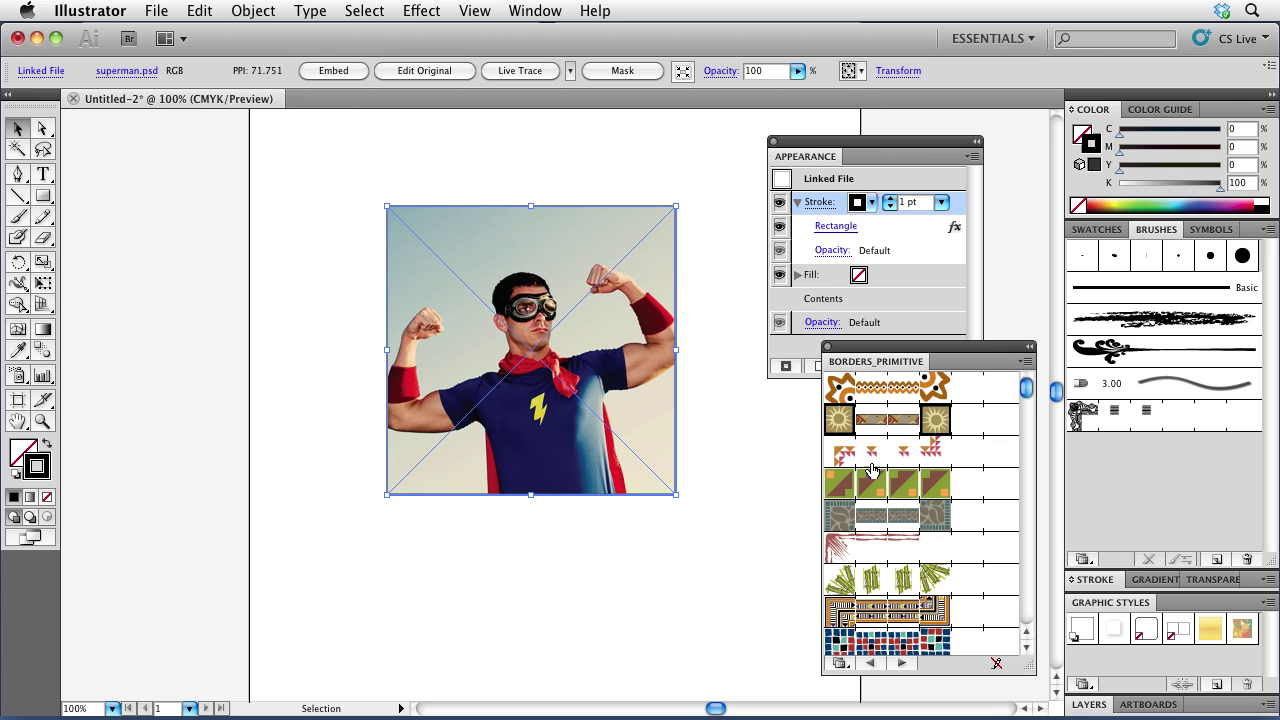
click(887, 425)
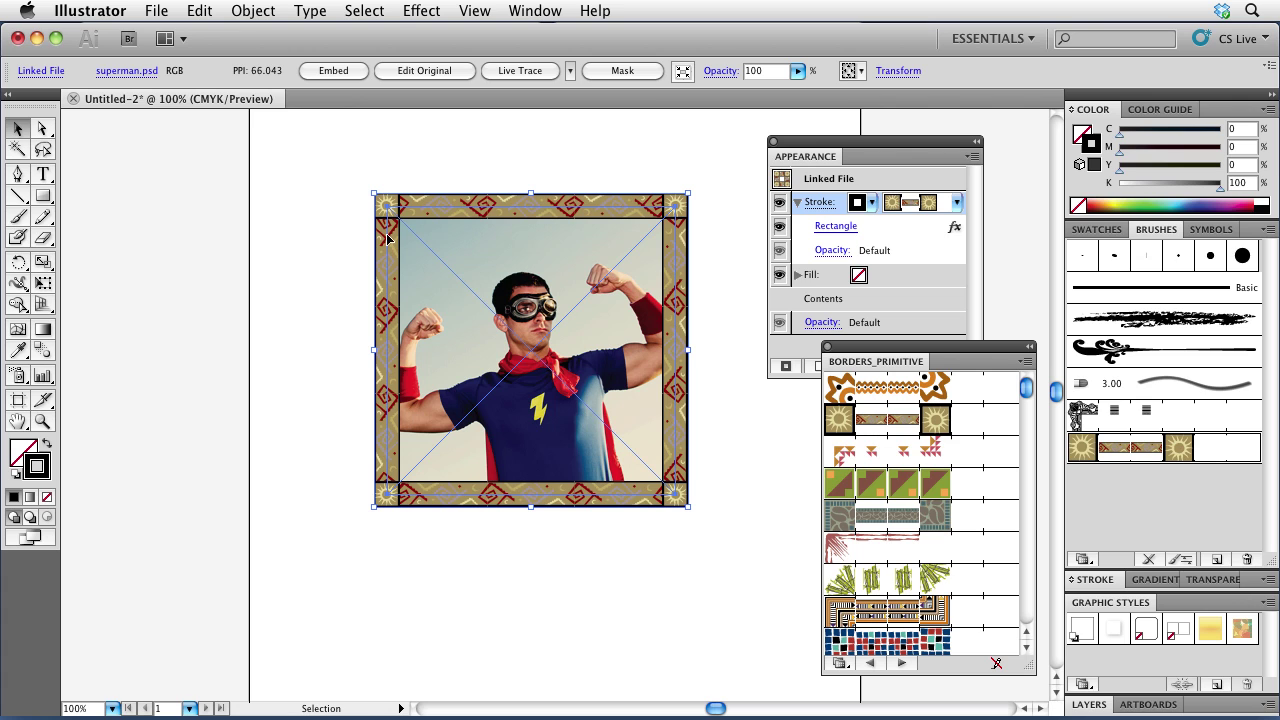
click(858, 386)
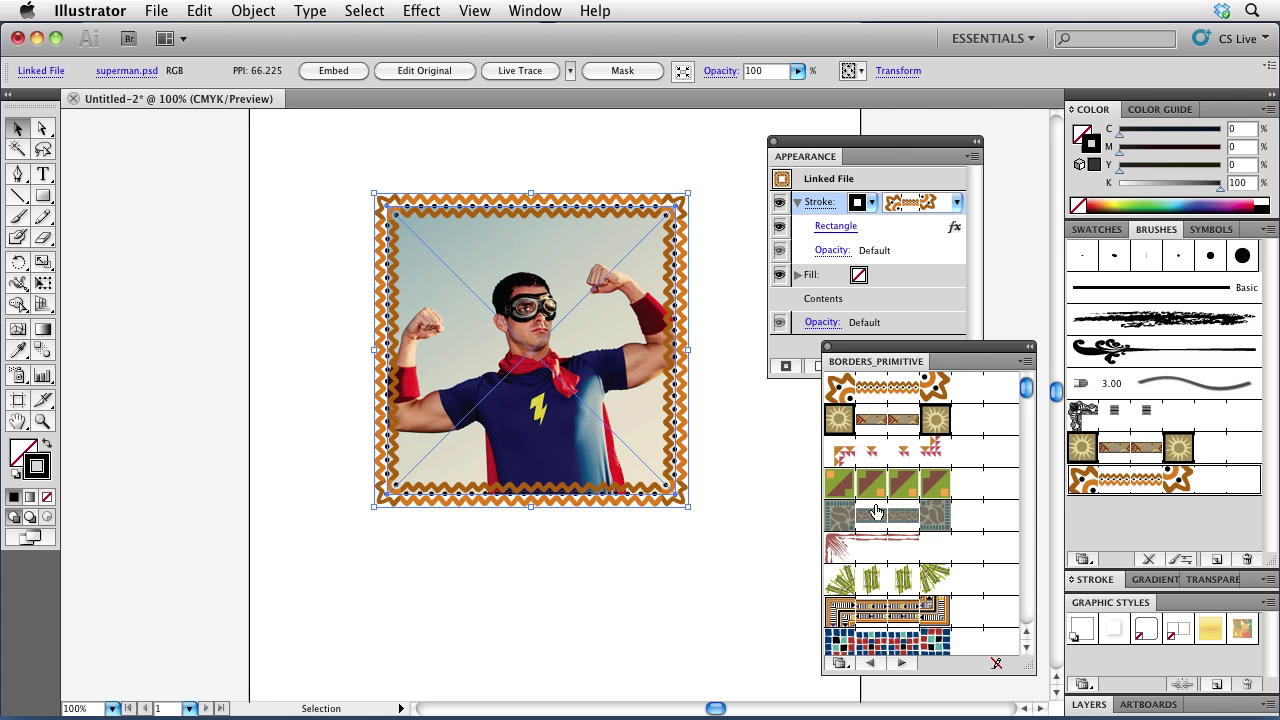
click(880, 582)
click(893, 617)
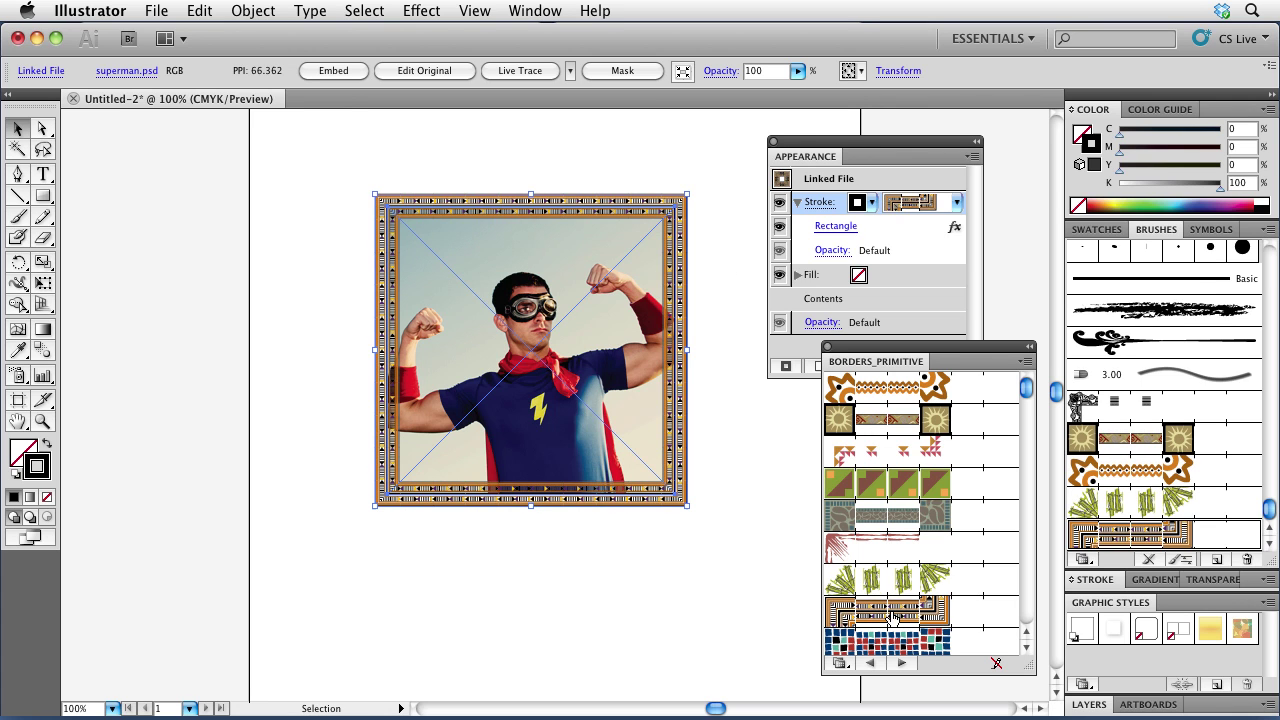
click(895, 645)
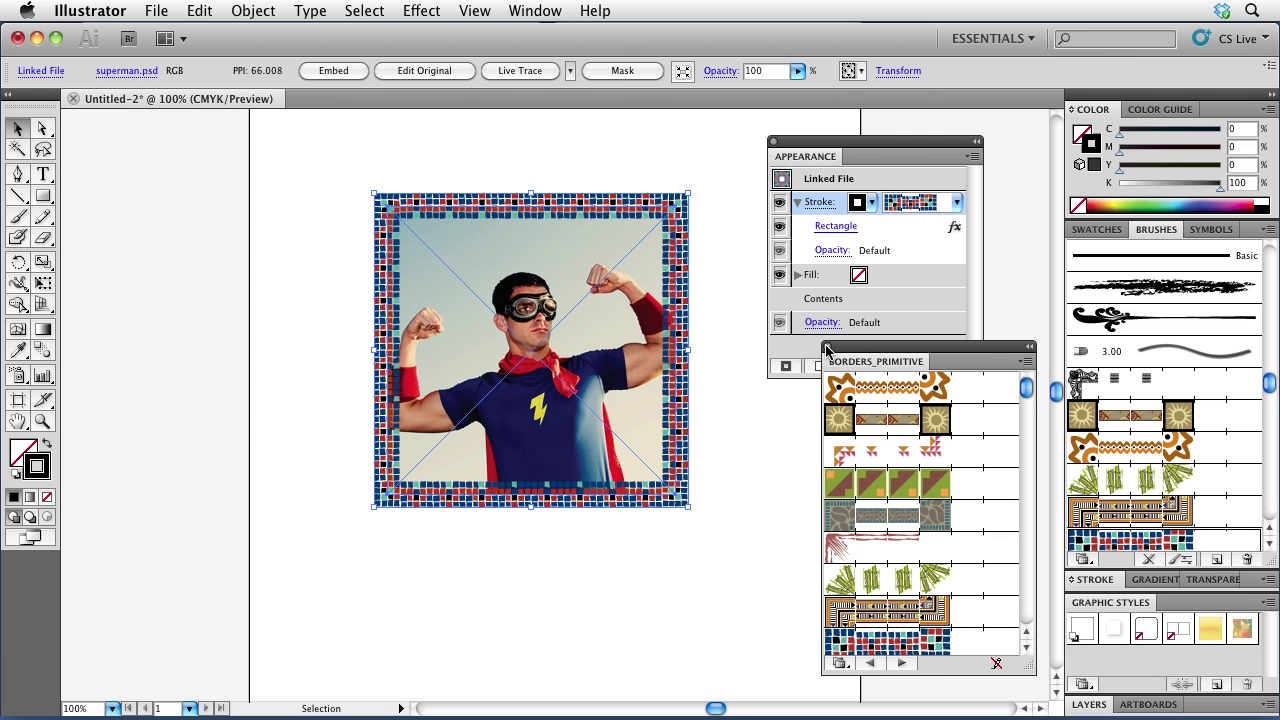
click(826, 348)
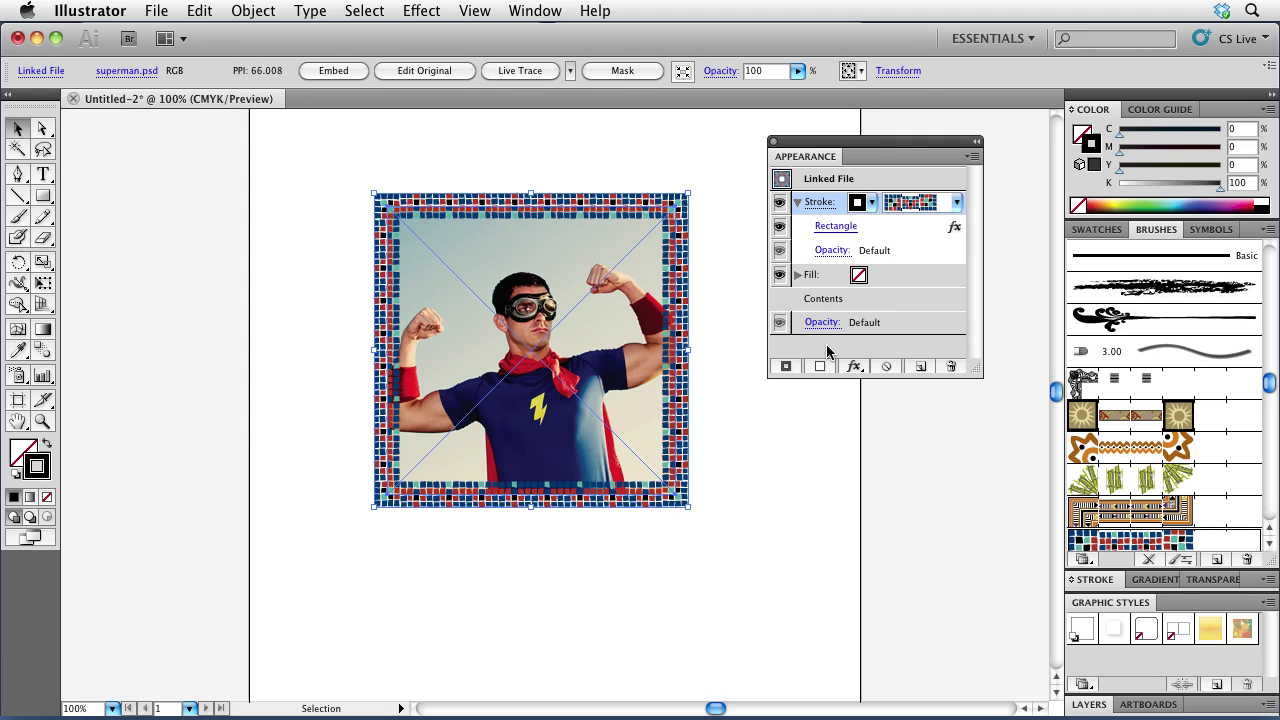
- Delete the superman photo, restore default fill and stroke, and place superboy.psd
click(728, 300)
click(520, 241)
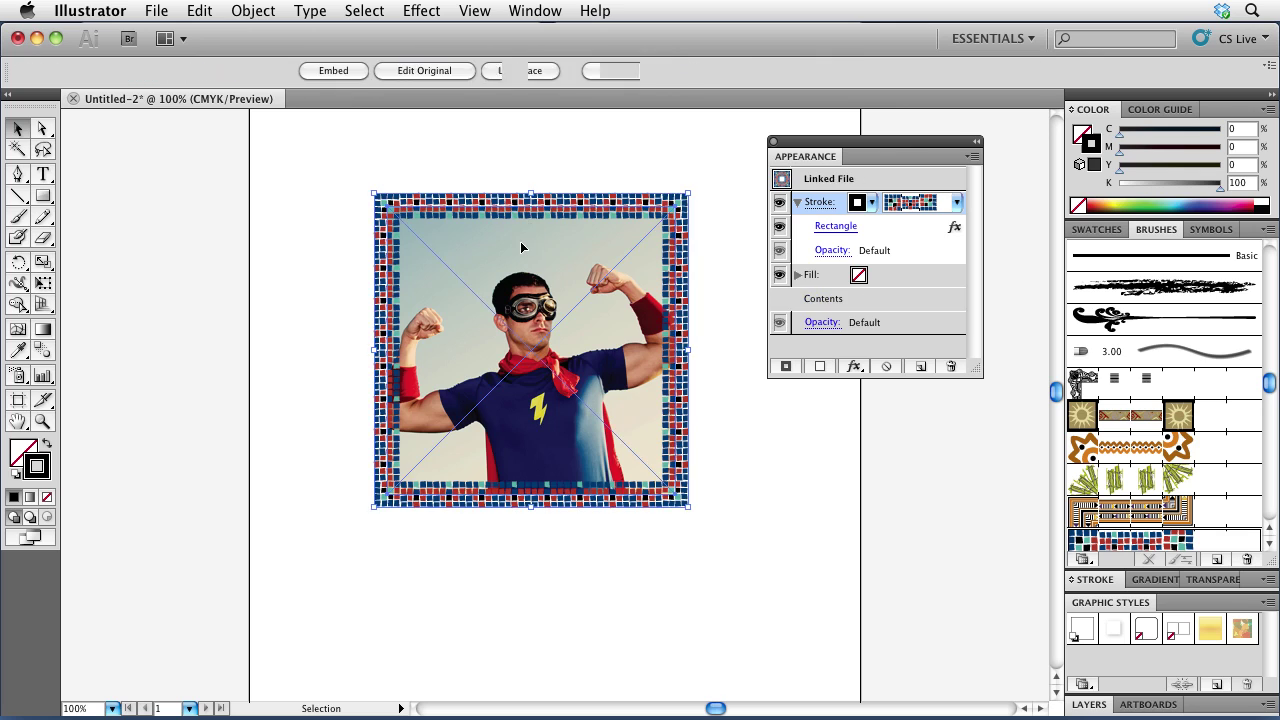
key(Delete)
key(d)
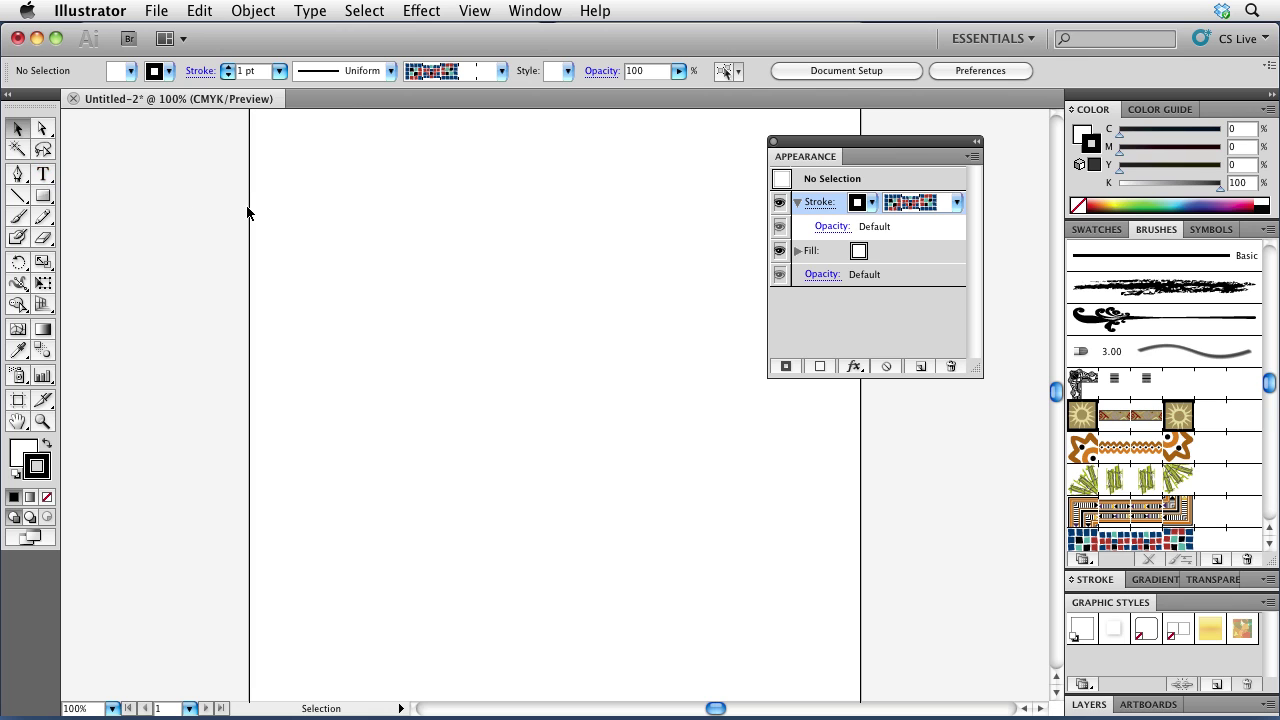
click(160, 12)
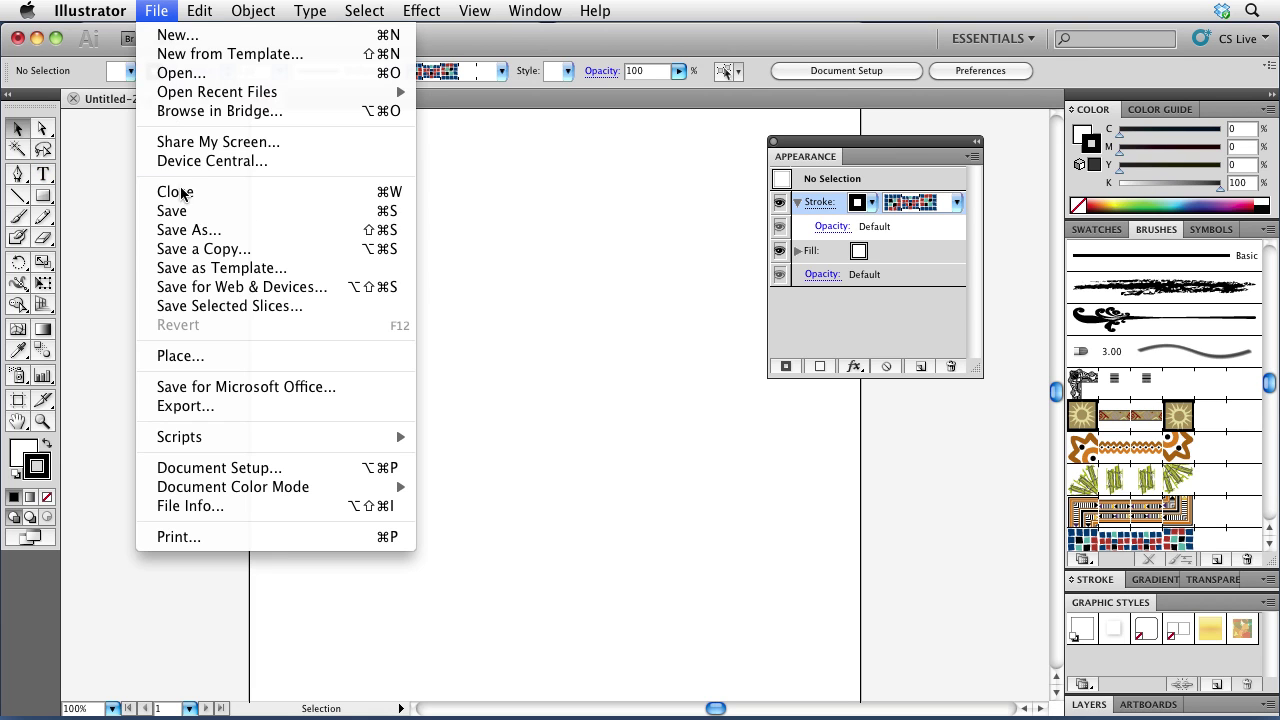
click(196, 357)
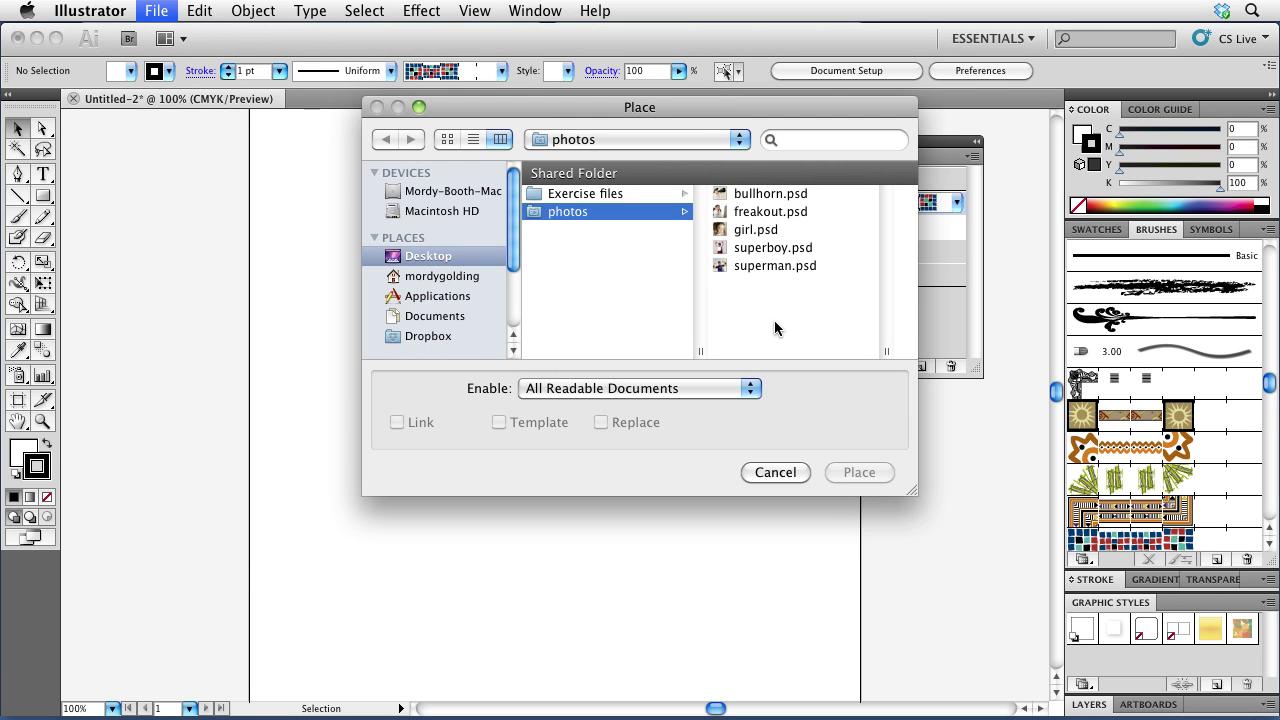
click(773, 249)
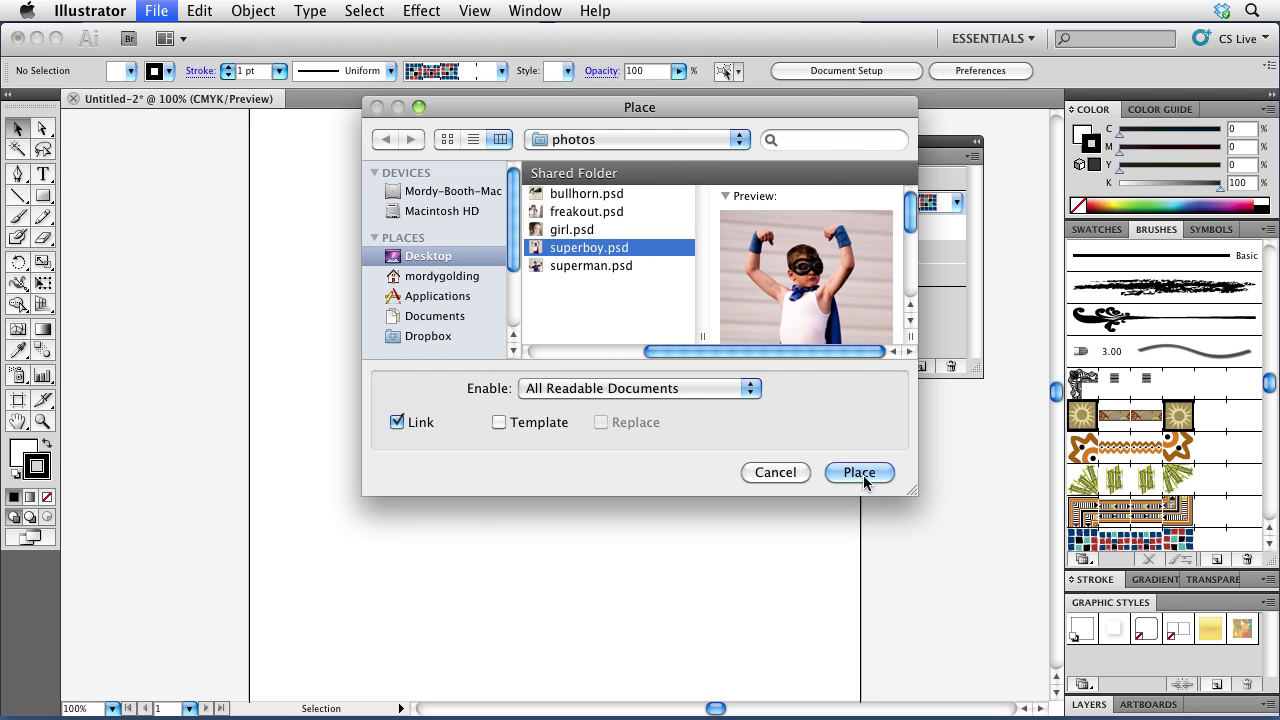
click(858, 472)
- Move the superboy photo higher on the artboard and add a new stroke to it
click(724, 442)
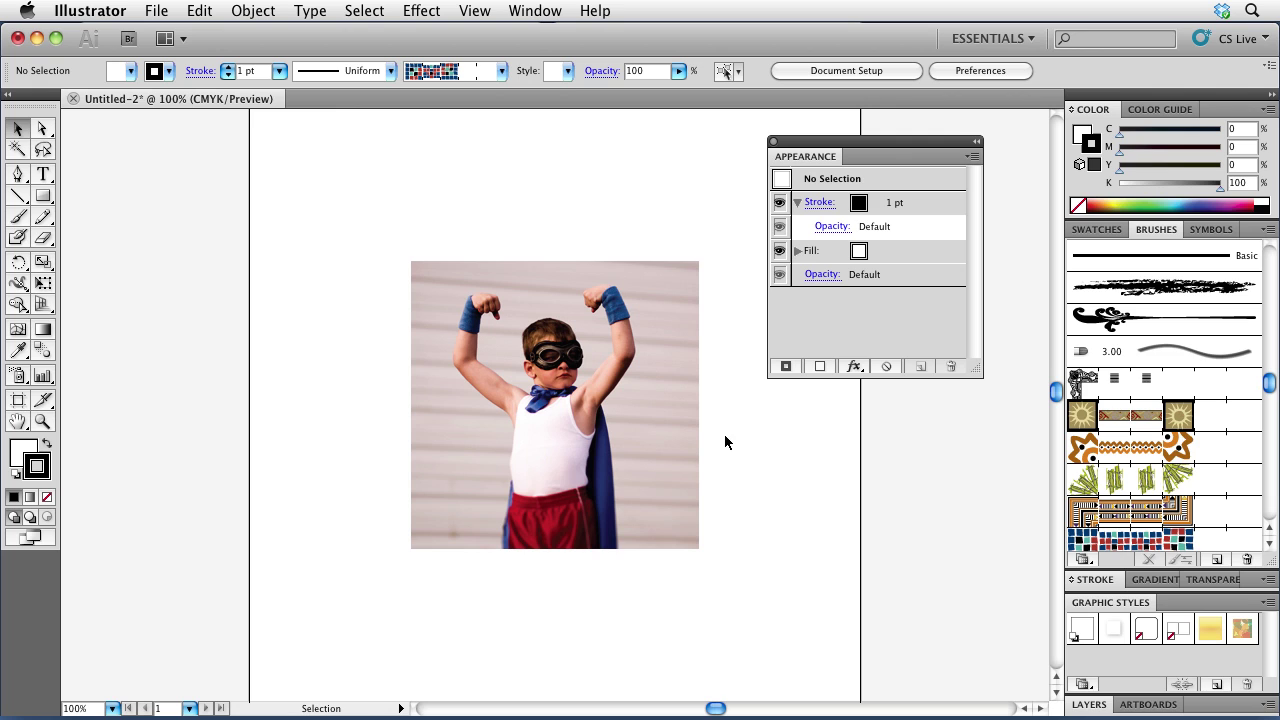
drag(632, 436, 624, 365)
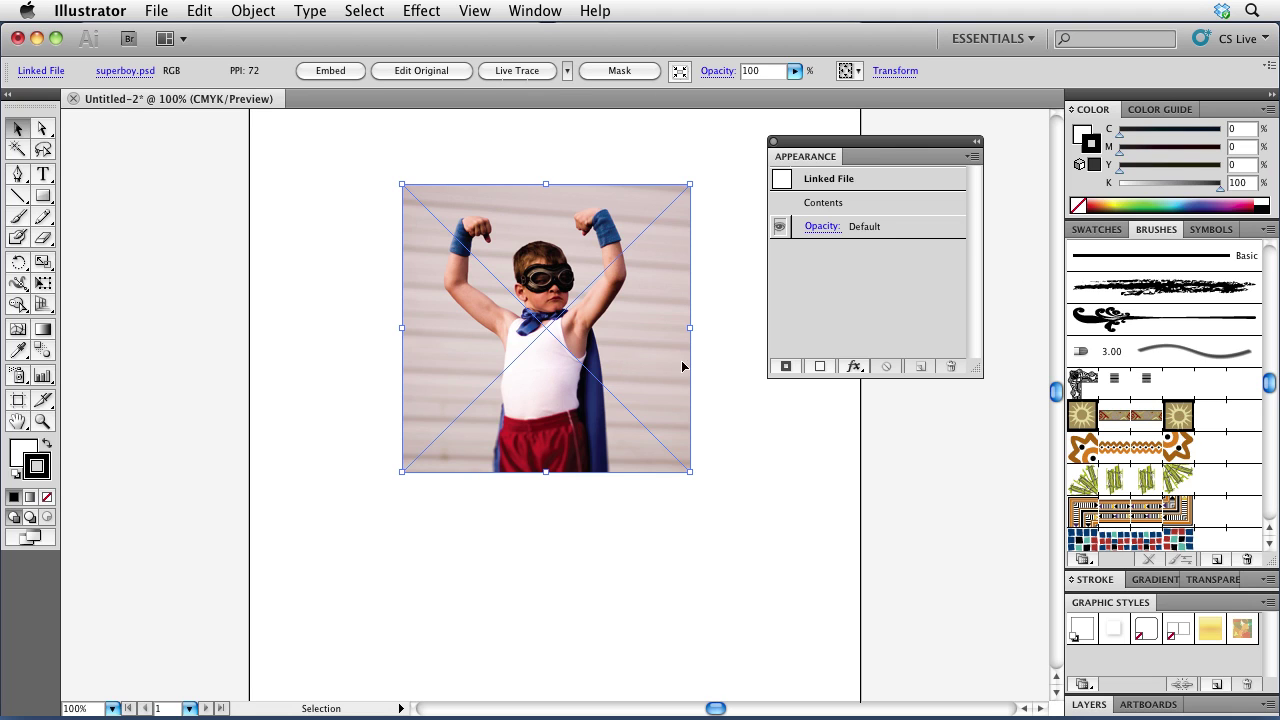
click(786, 366)
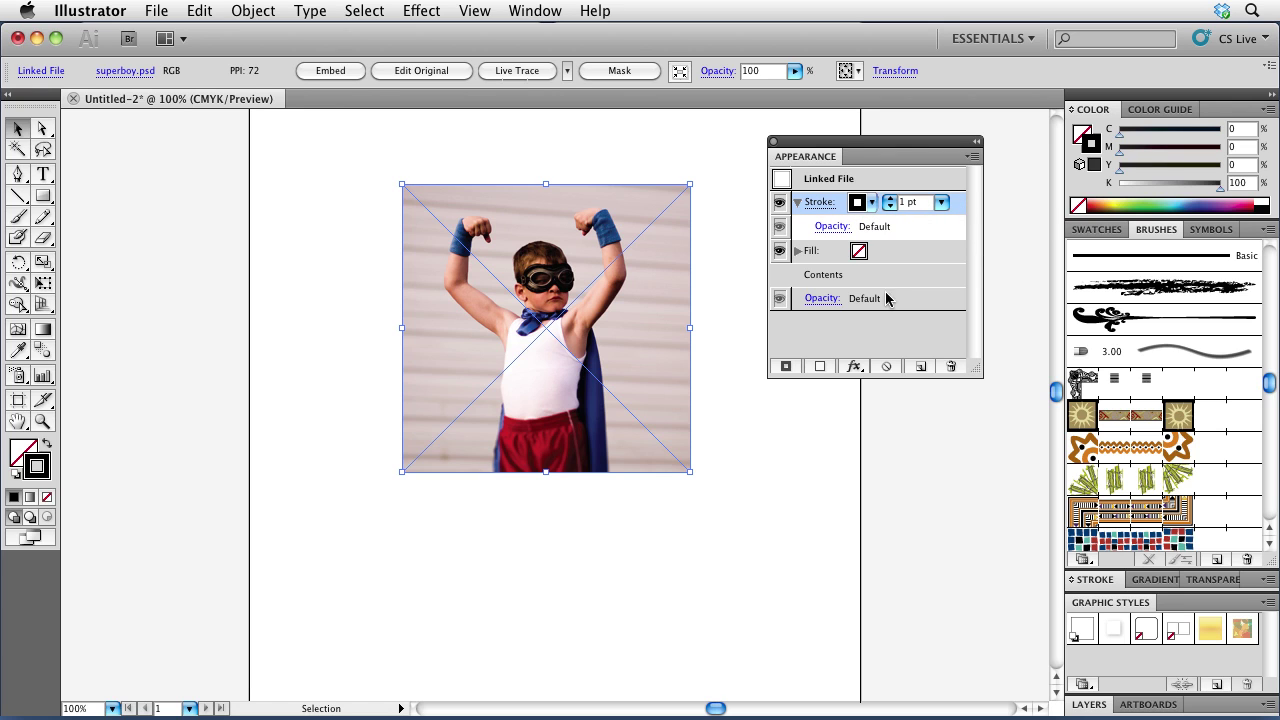
- Shape the stroke with a Rectangle effect at 0 pt extra width and height
click(854, 369)
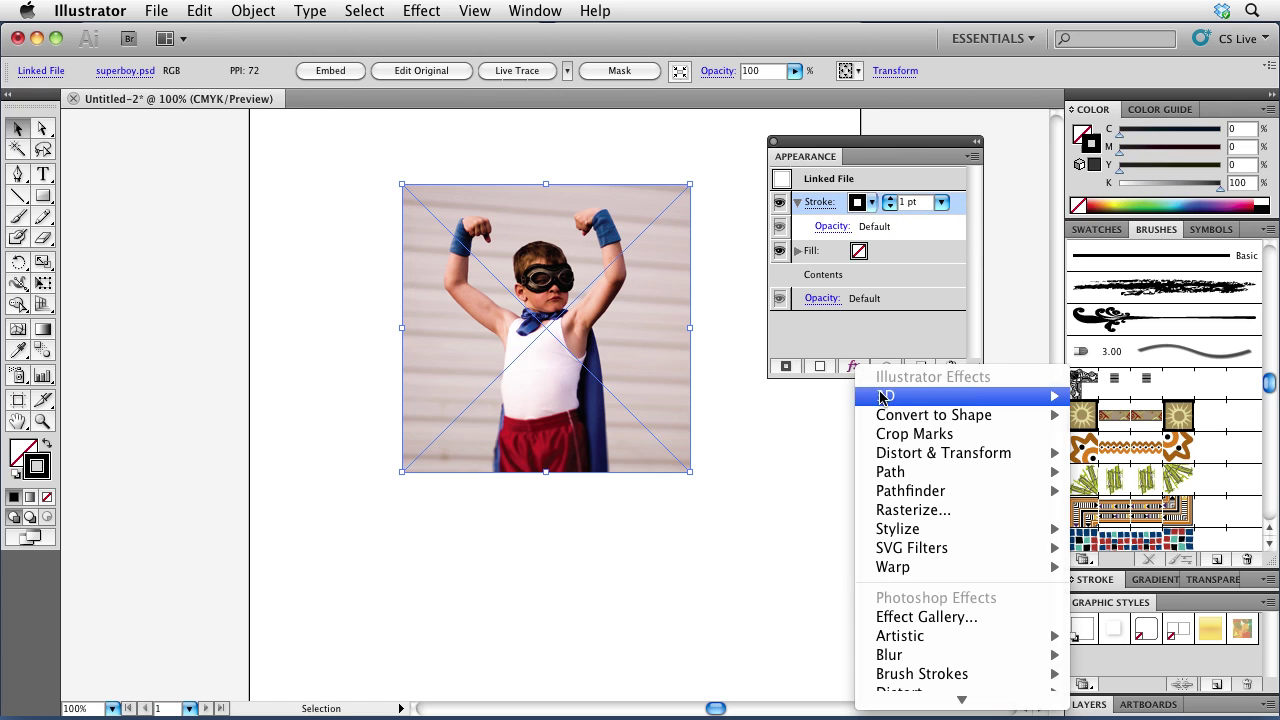
mouse_move(888, 416)
click(1102, 420)
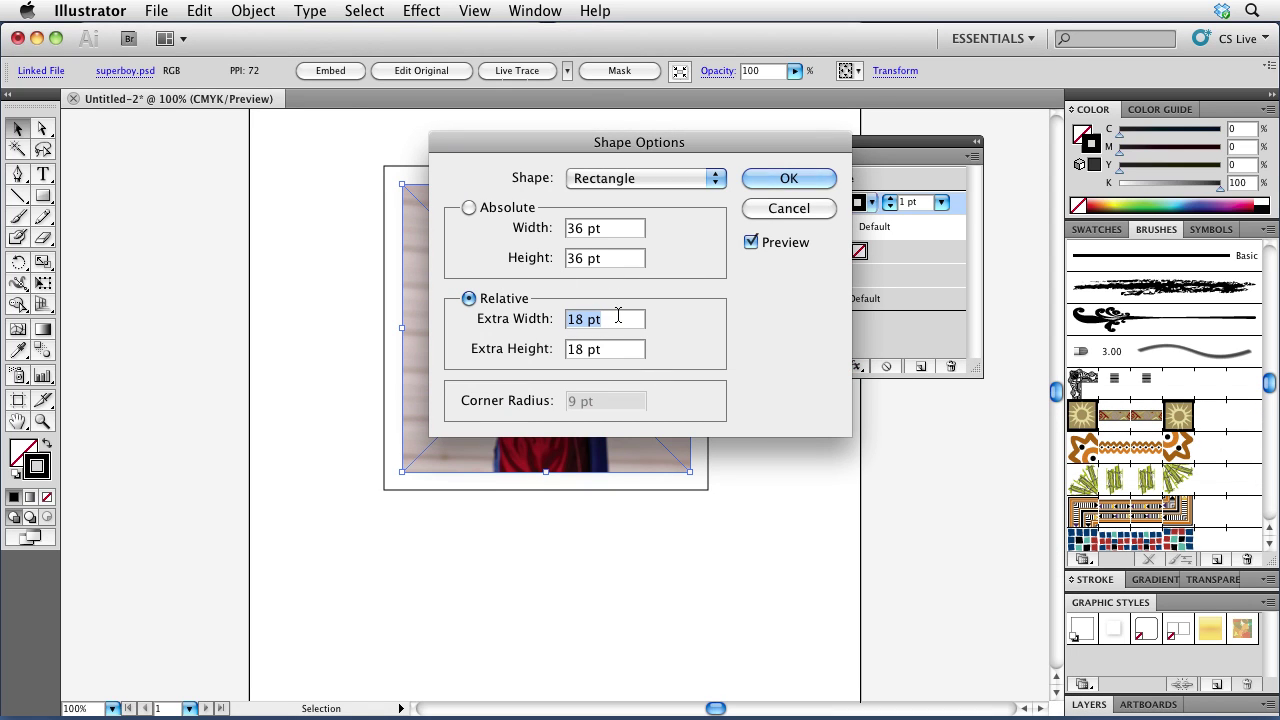
text(0)
double_click(618, 347)
triple_click(618, 347)
key(BackSpace)
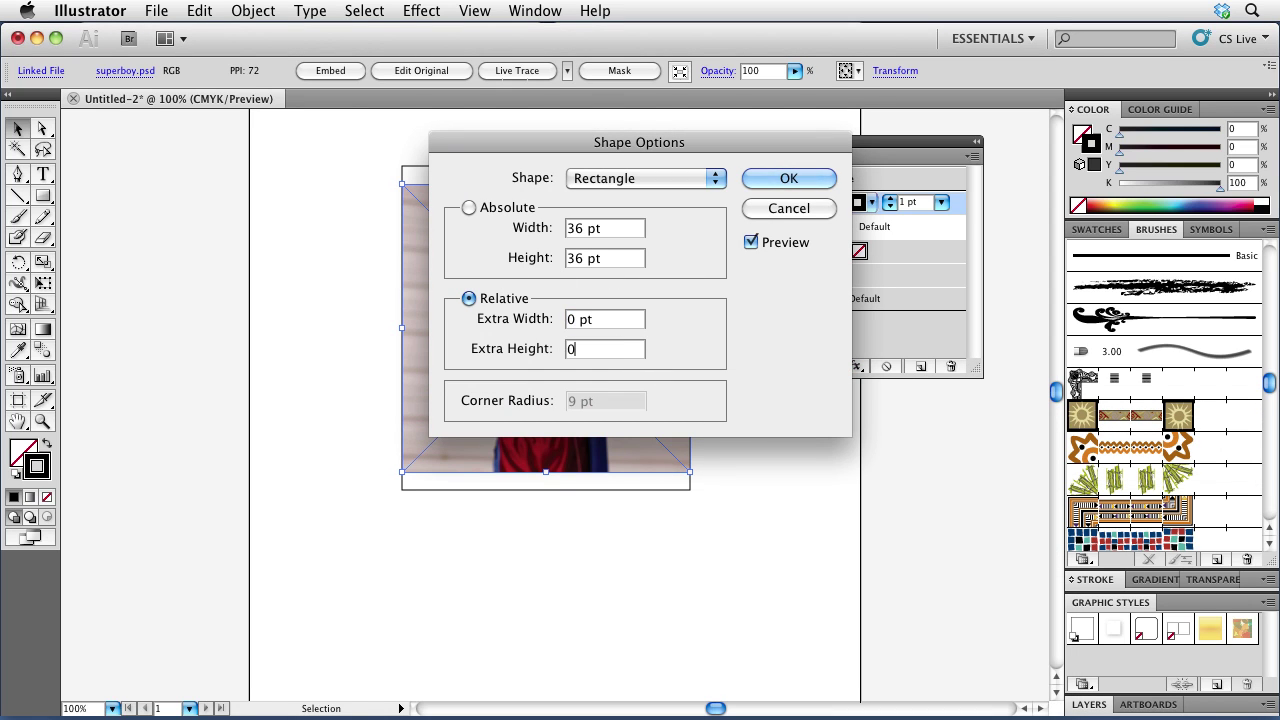
text(0)
click(618, 322)
click(788, 179)
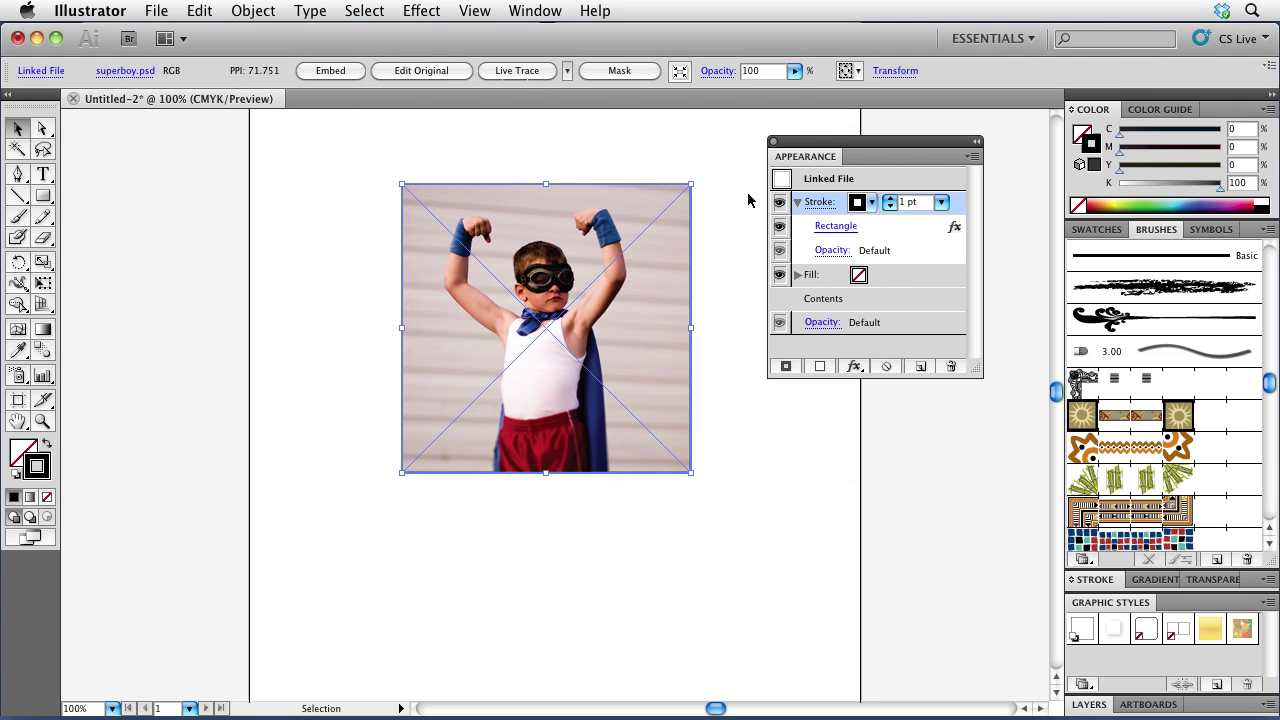
- Set the stroke colour to 40% gray and deselect to check it
click(868, 204)
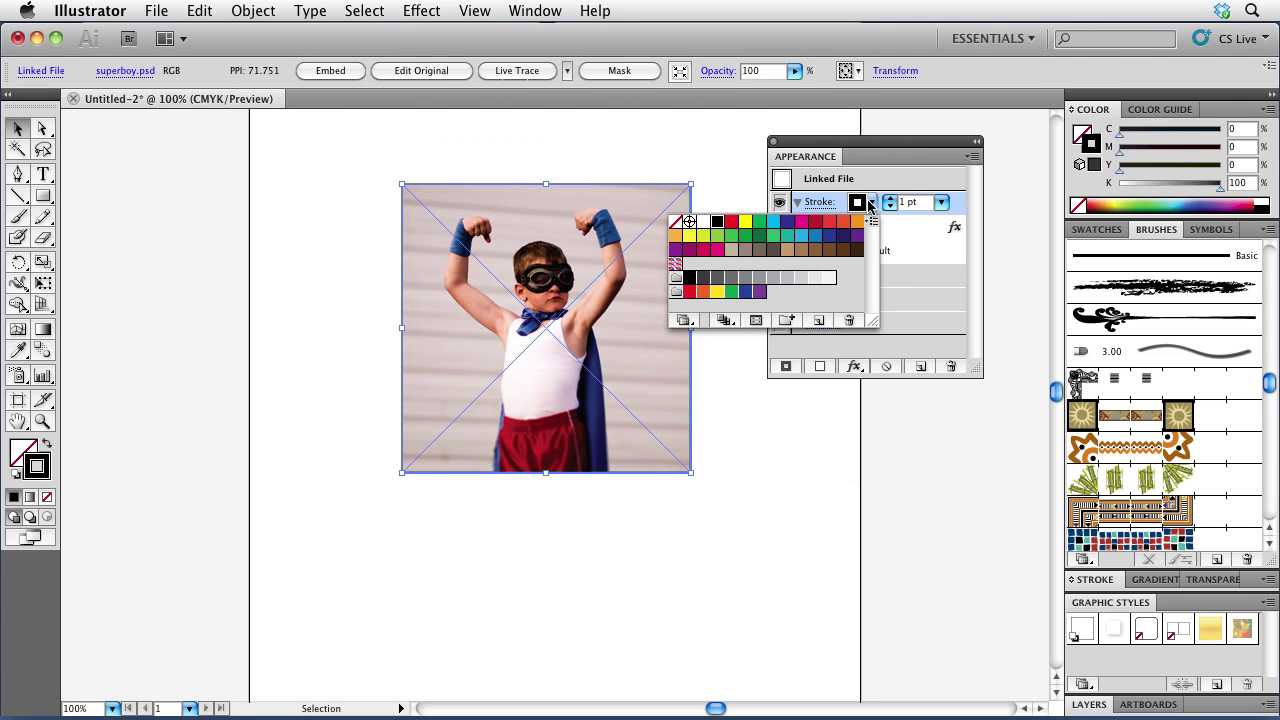
click(773, 279)
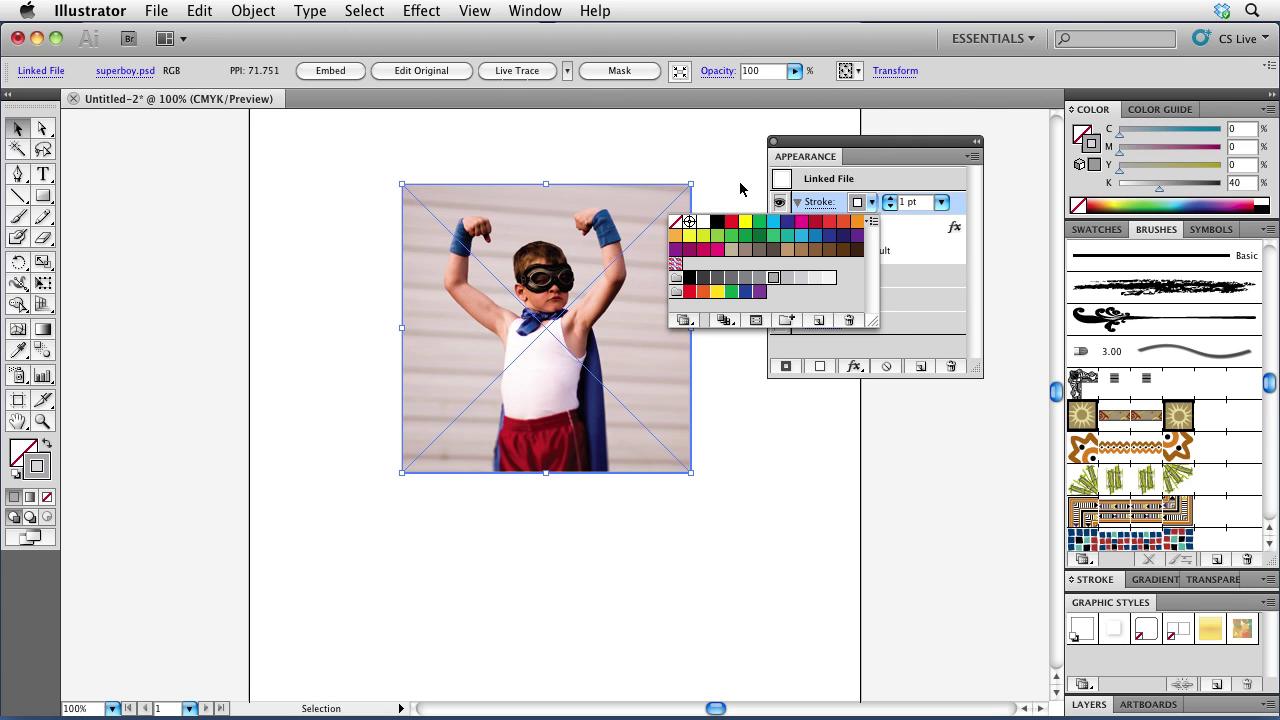
click(740, 188)
click(736, 177)
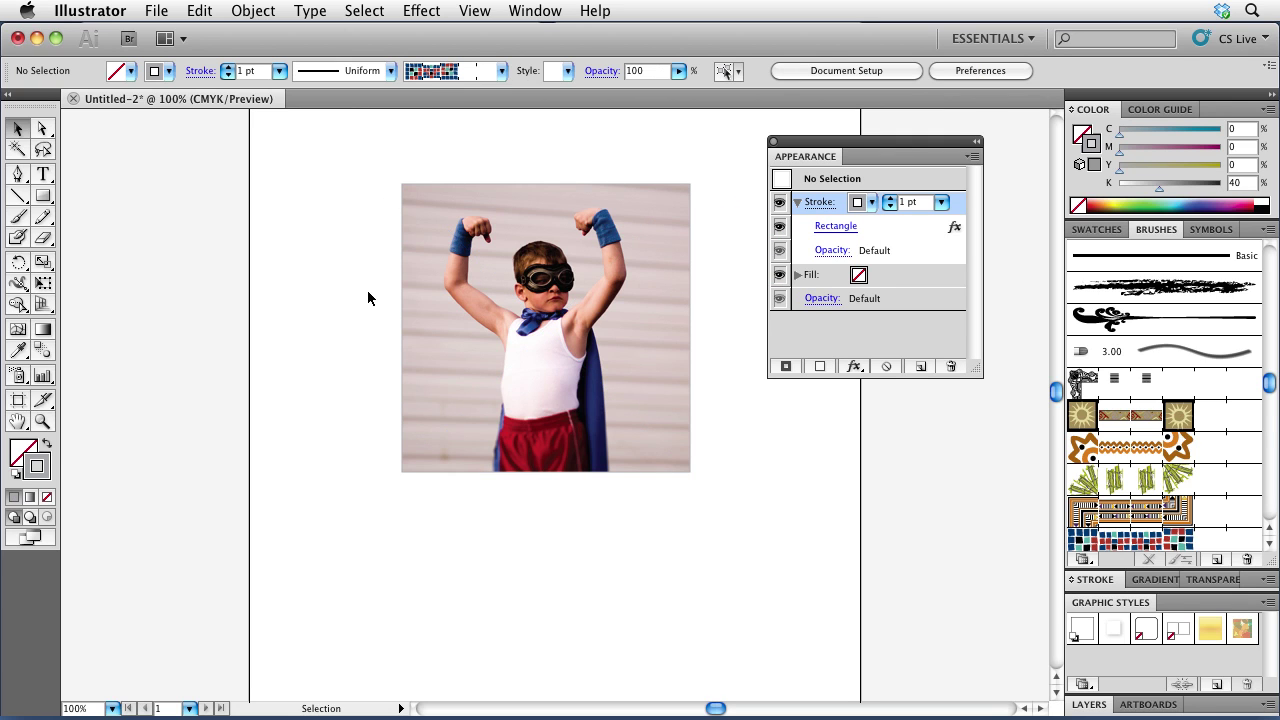
- Add a new fill to the superboy photo and move it below the Contents
click(620, 243)
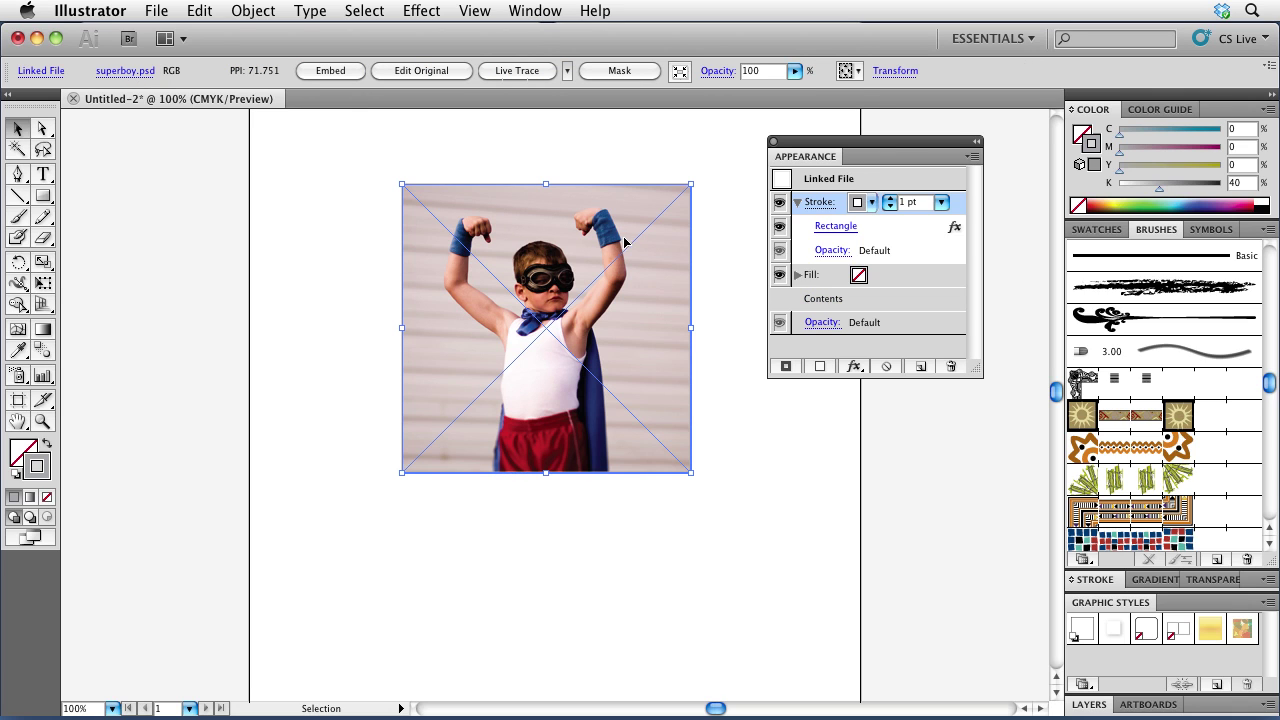
click(819, 367)
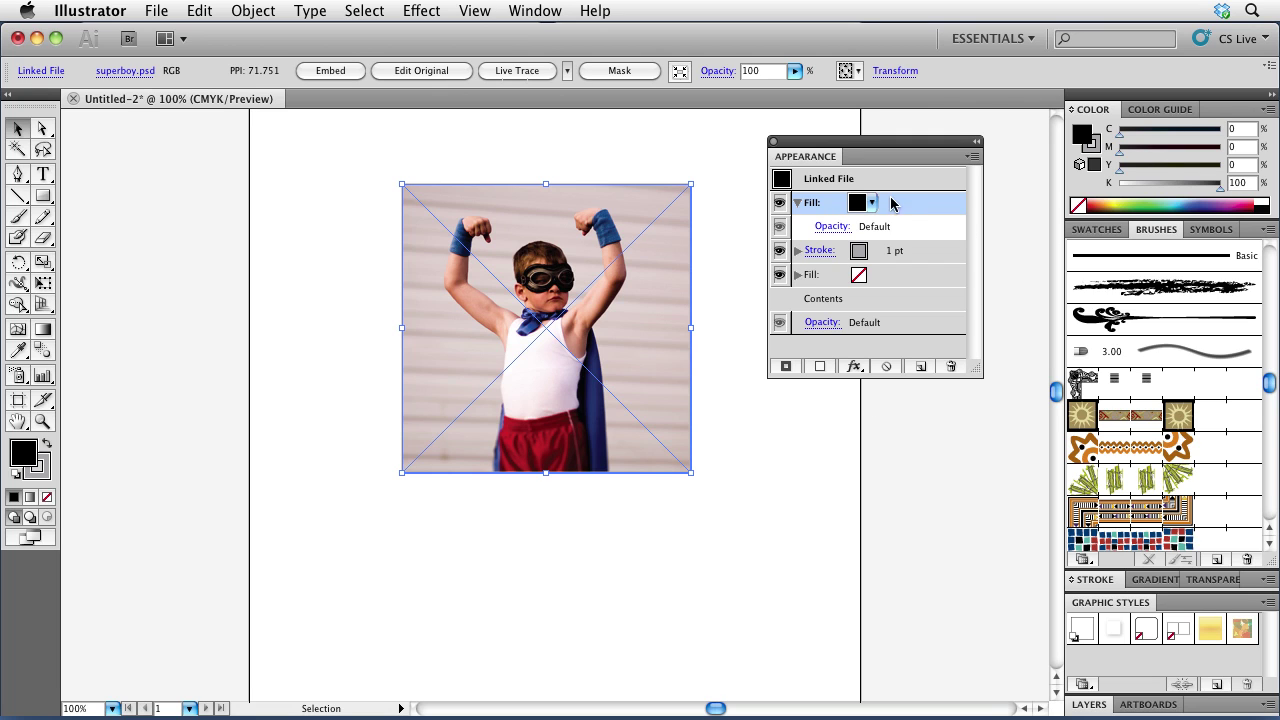
drag(907, 203, 902, 310)
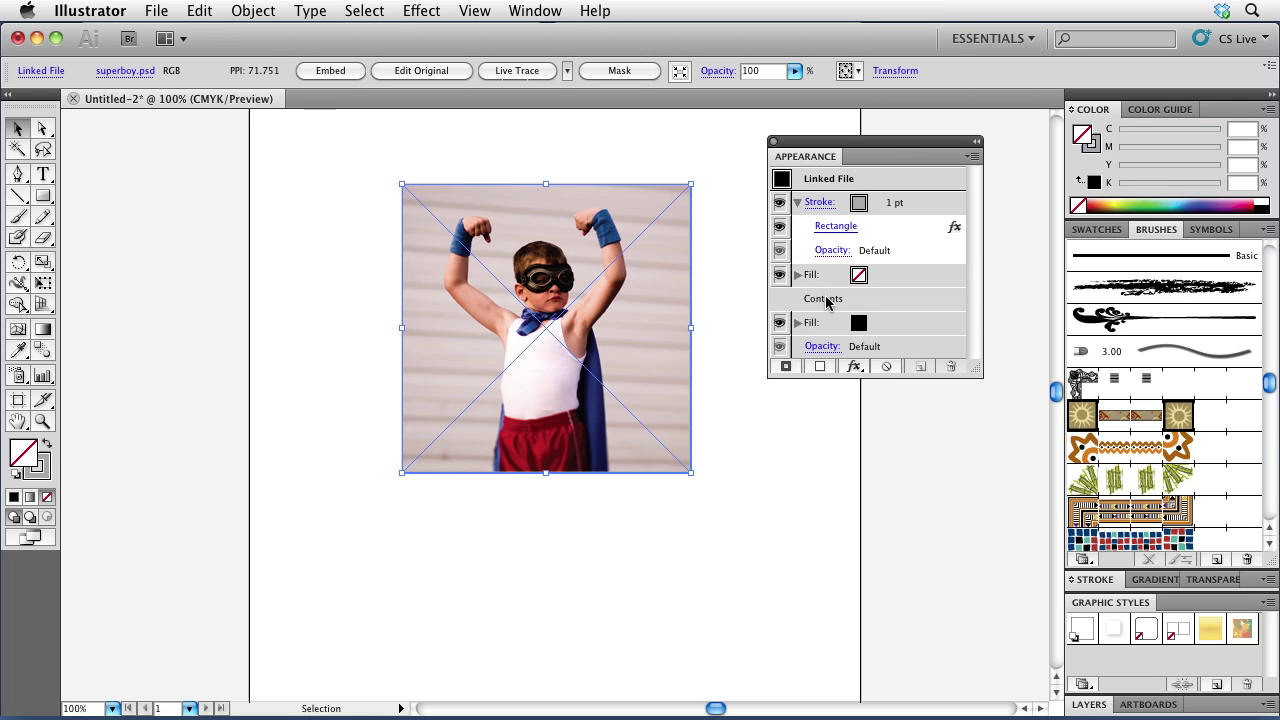
click(913, 325)
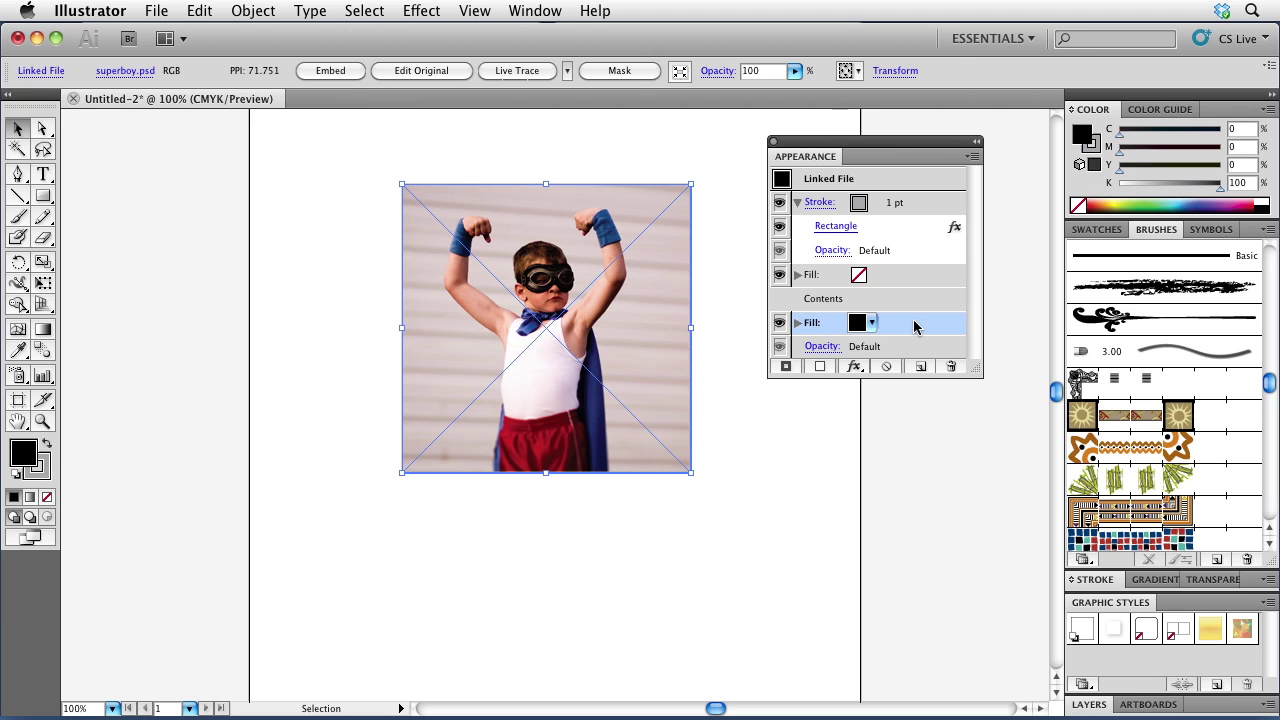
- Give the fill a relative Rectangle effect with 20 pt extra width and 60 pt extra height
click(856, 368)
mouse_move(906, 414)
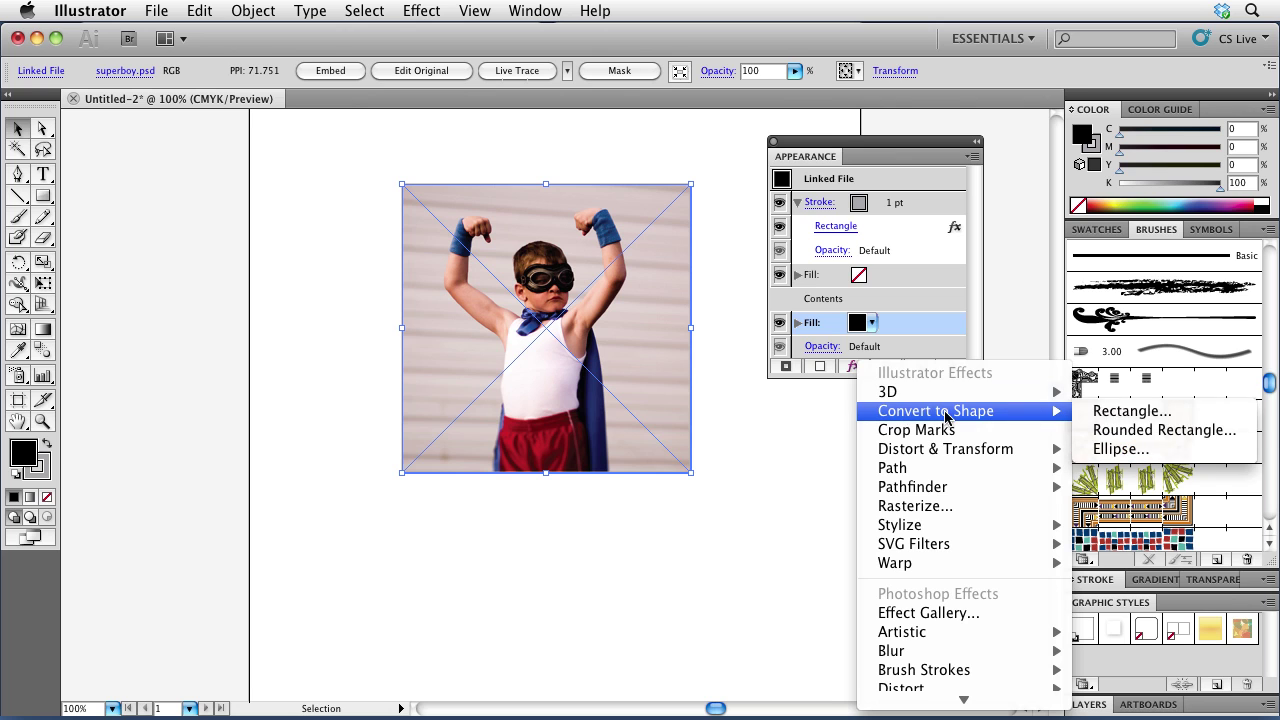
click(1110, 411)
drag(618, 152, 908, 368)
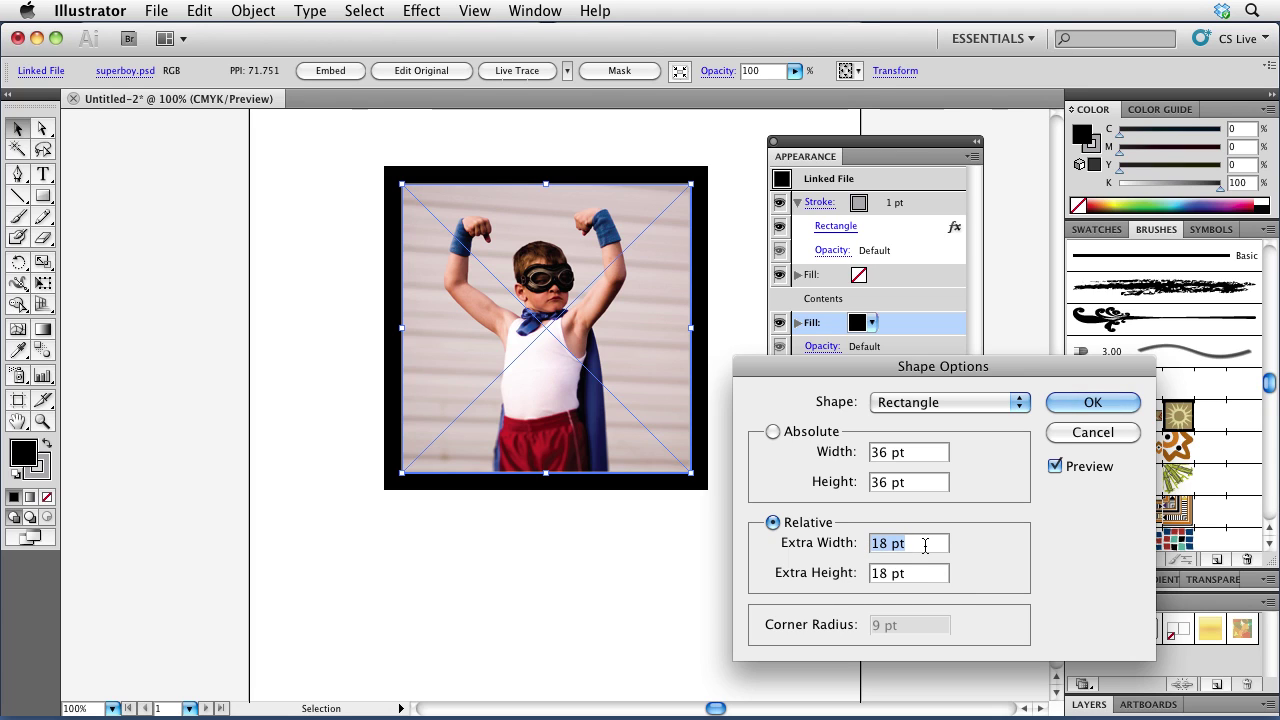
text(20)
key(Tab)
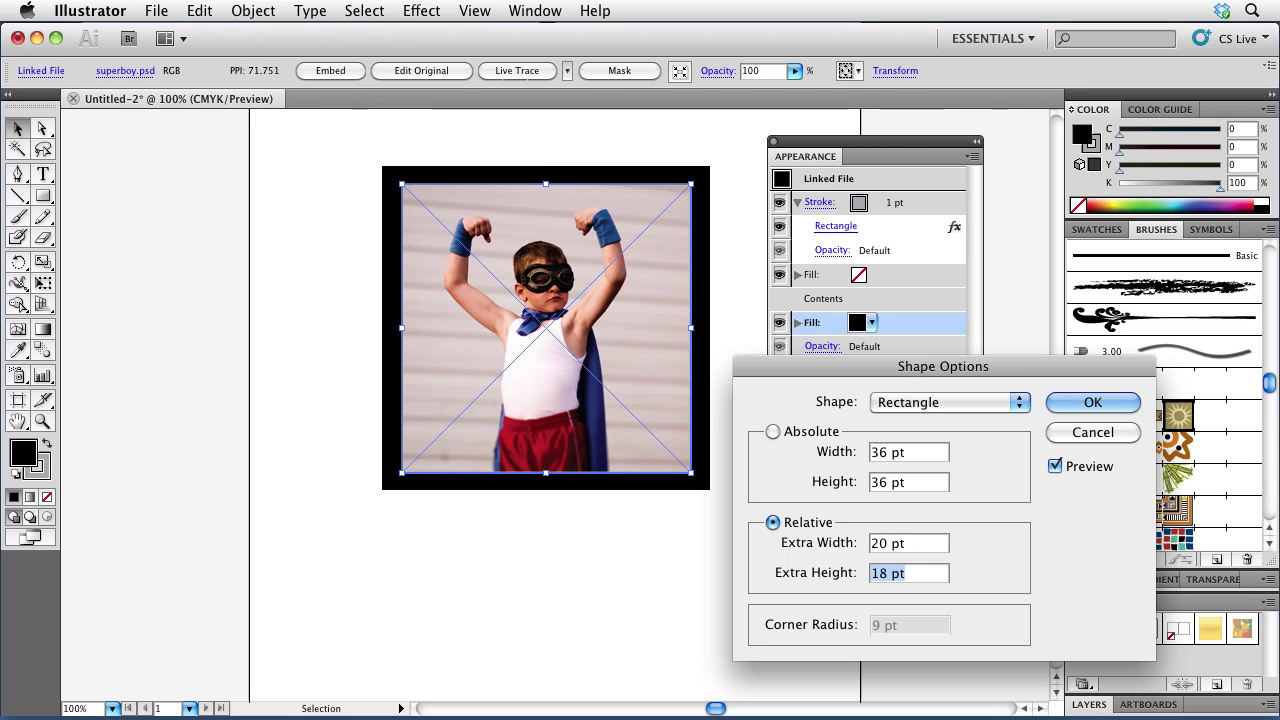
text(60)
key(Tab)
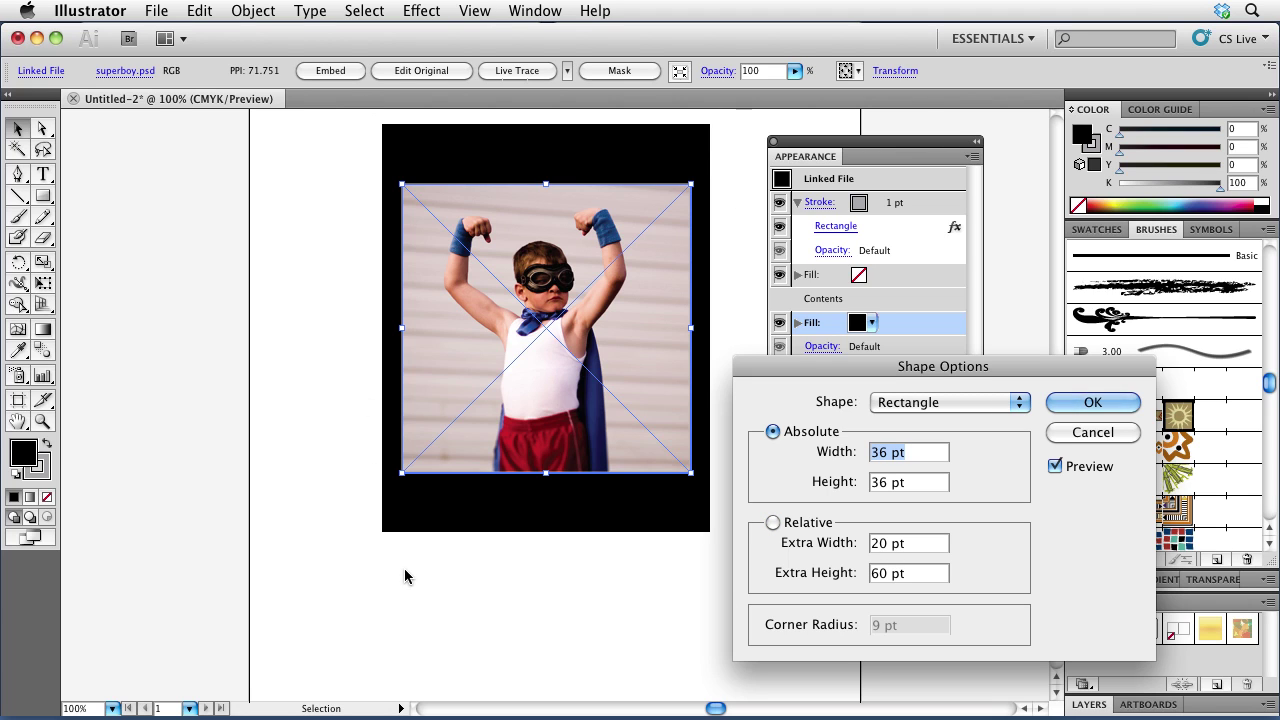
click(773, 522)
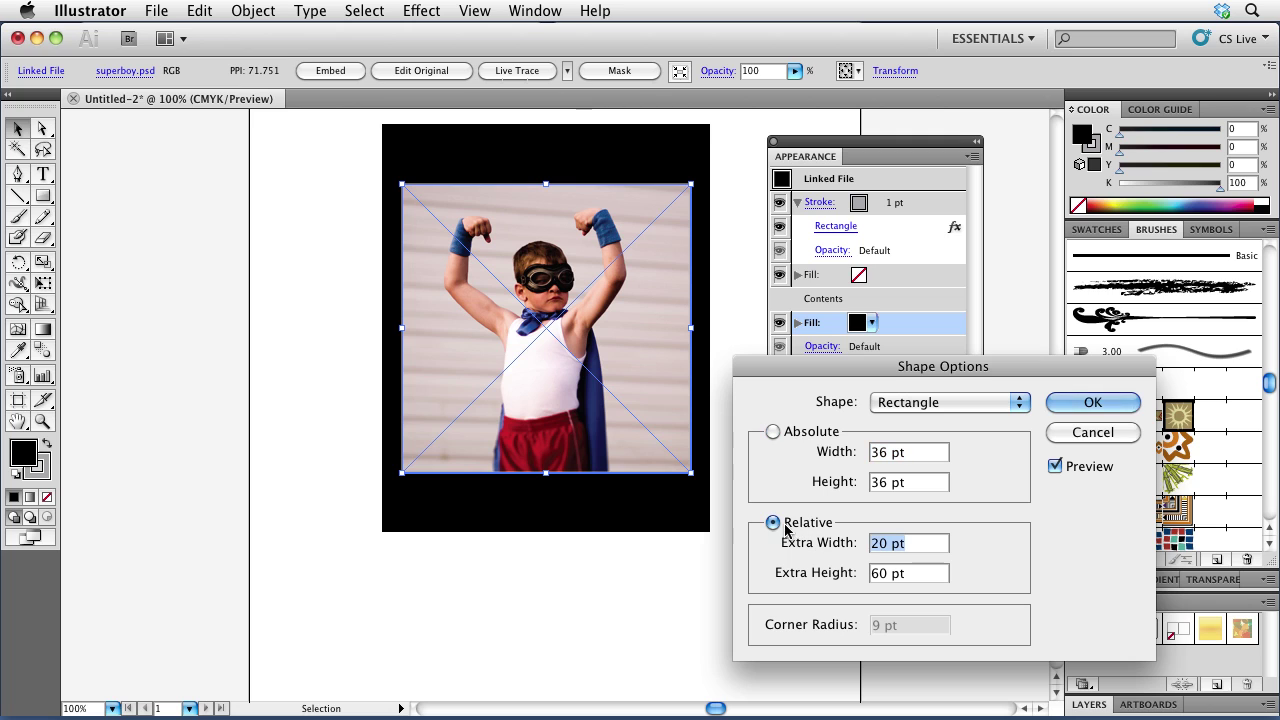
- Confirm the fill's Rectangle effect and expand the fill to show its effects
click(1068, 406)
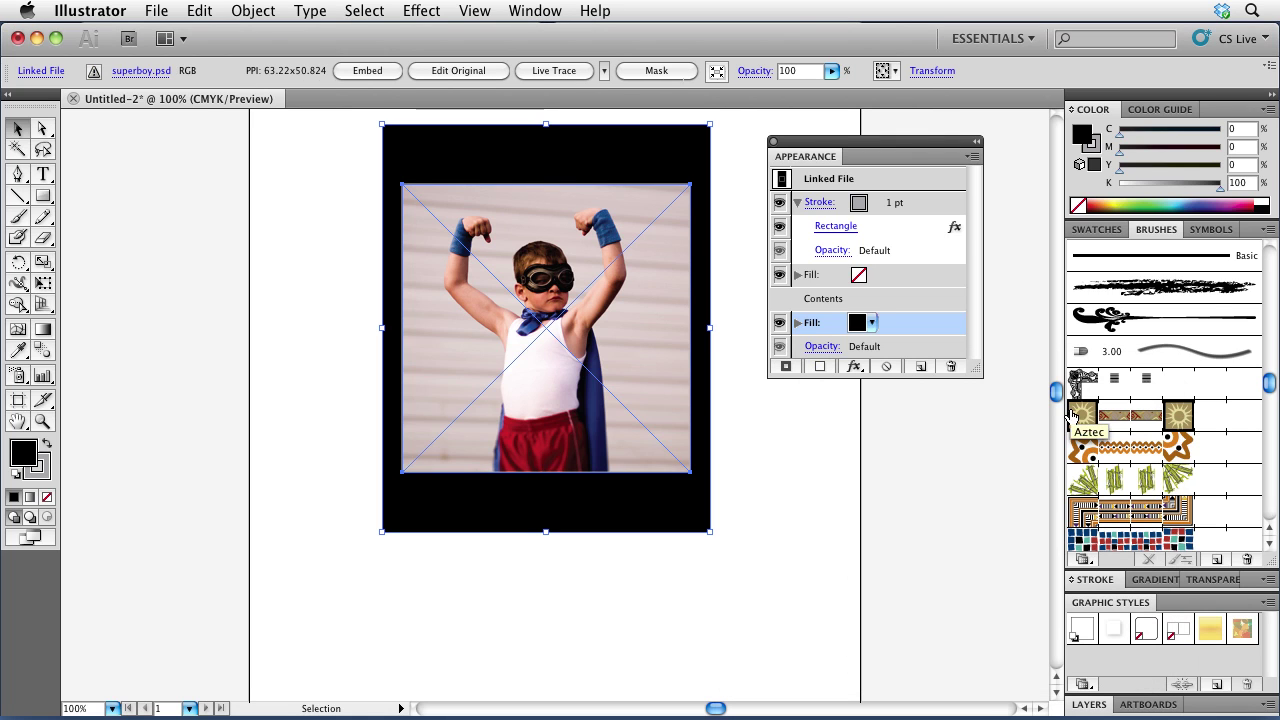
drag(974, 372, 974, 484)
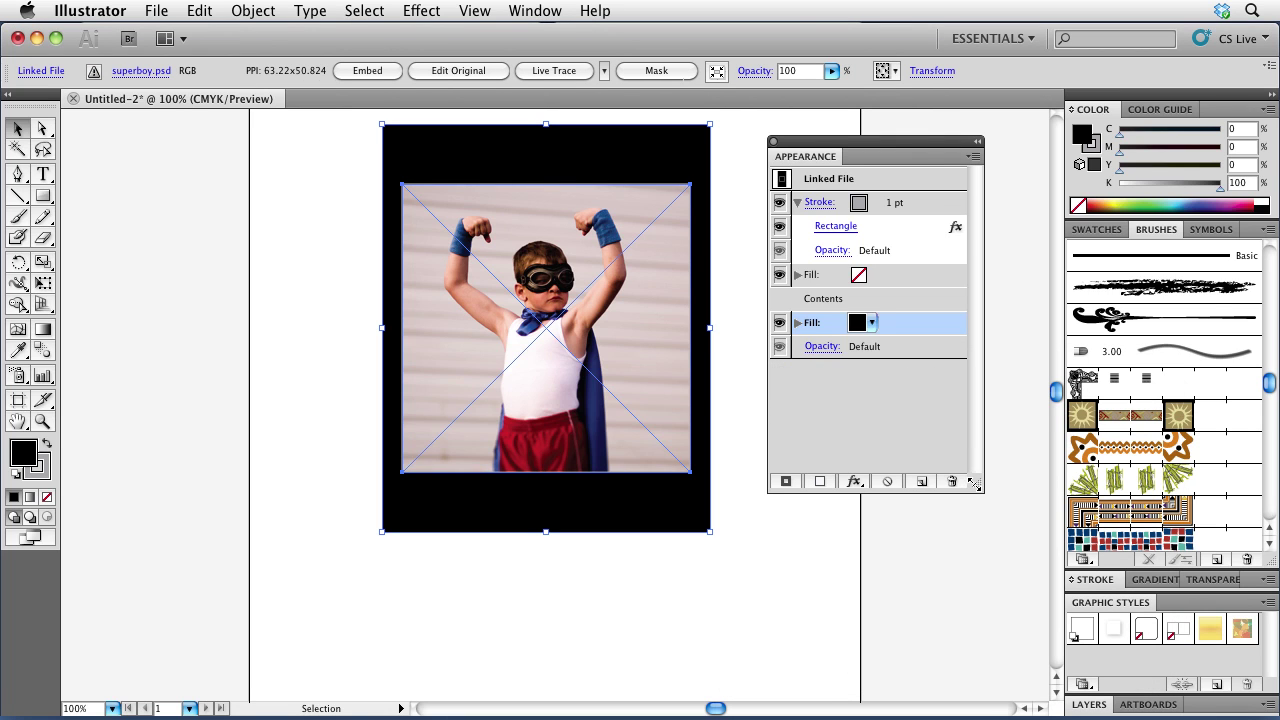
click(797, 323)
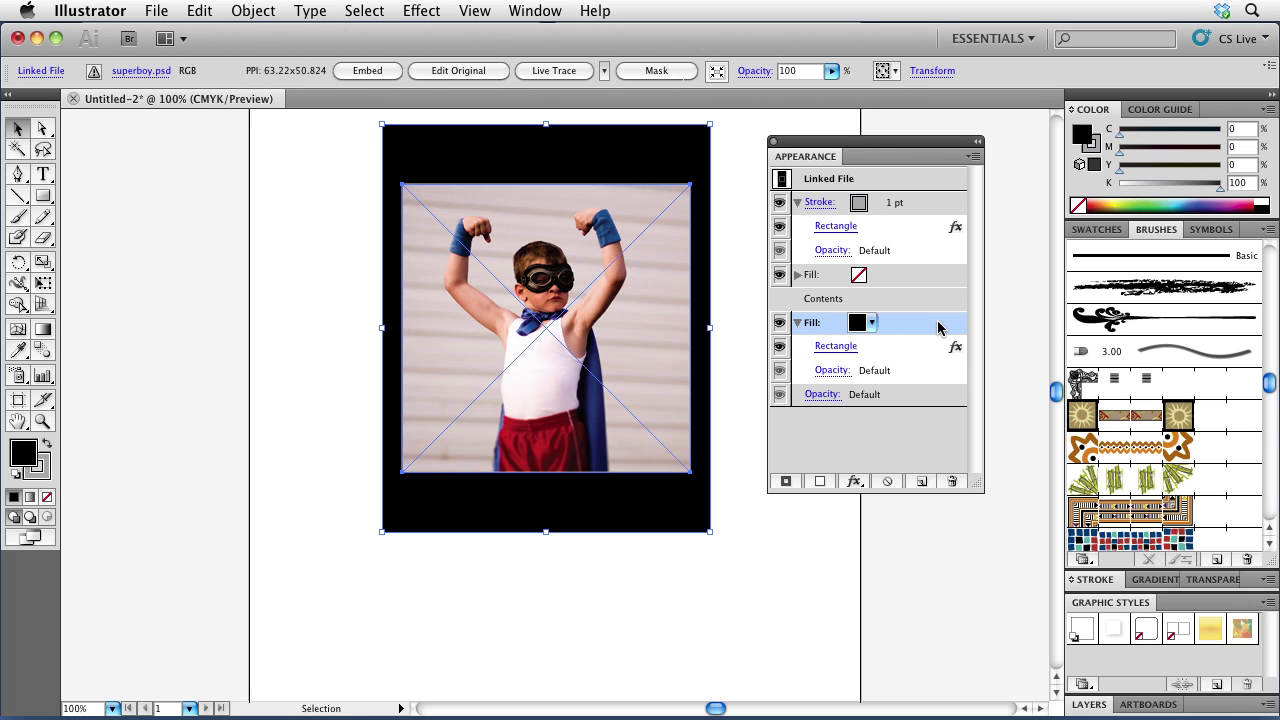
- Add a Transform effect to the fill moving it 40 pt vertically
click(853, 481)
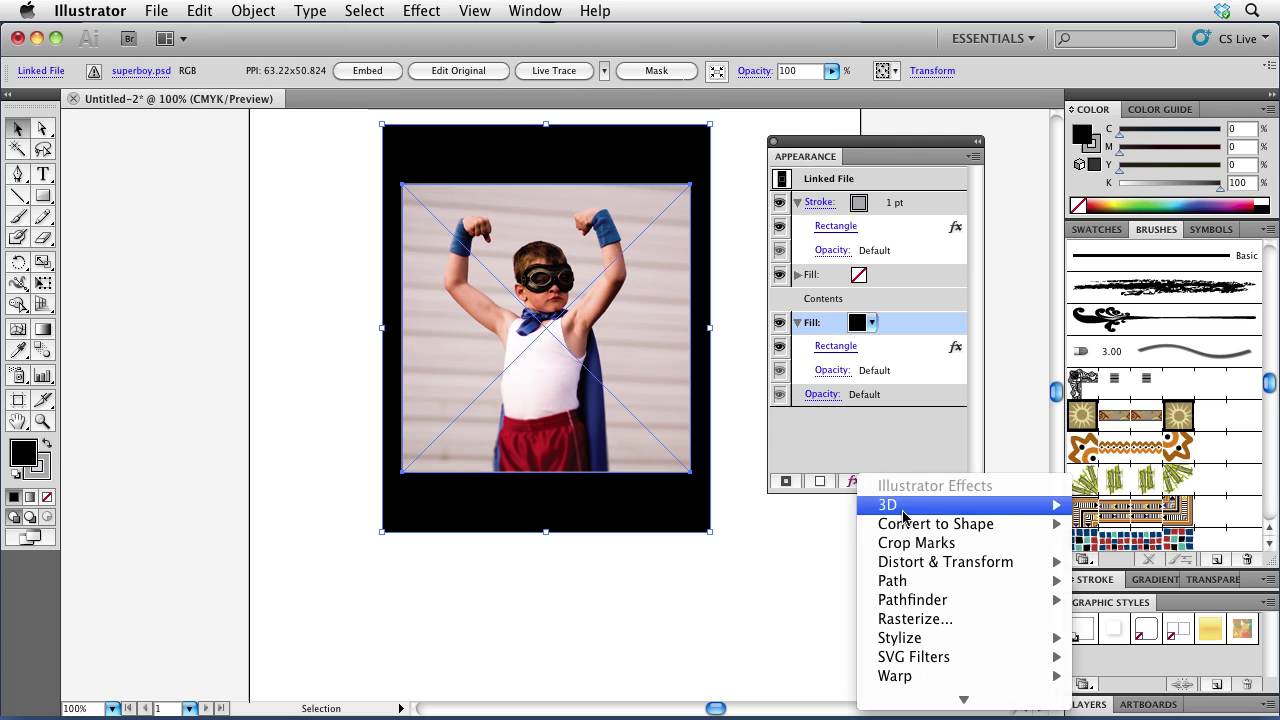
mouse_move(918, 565)
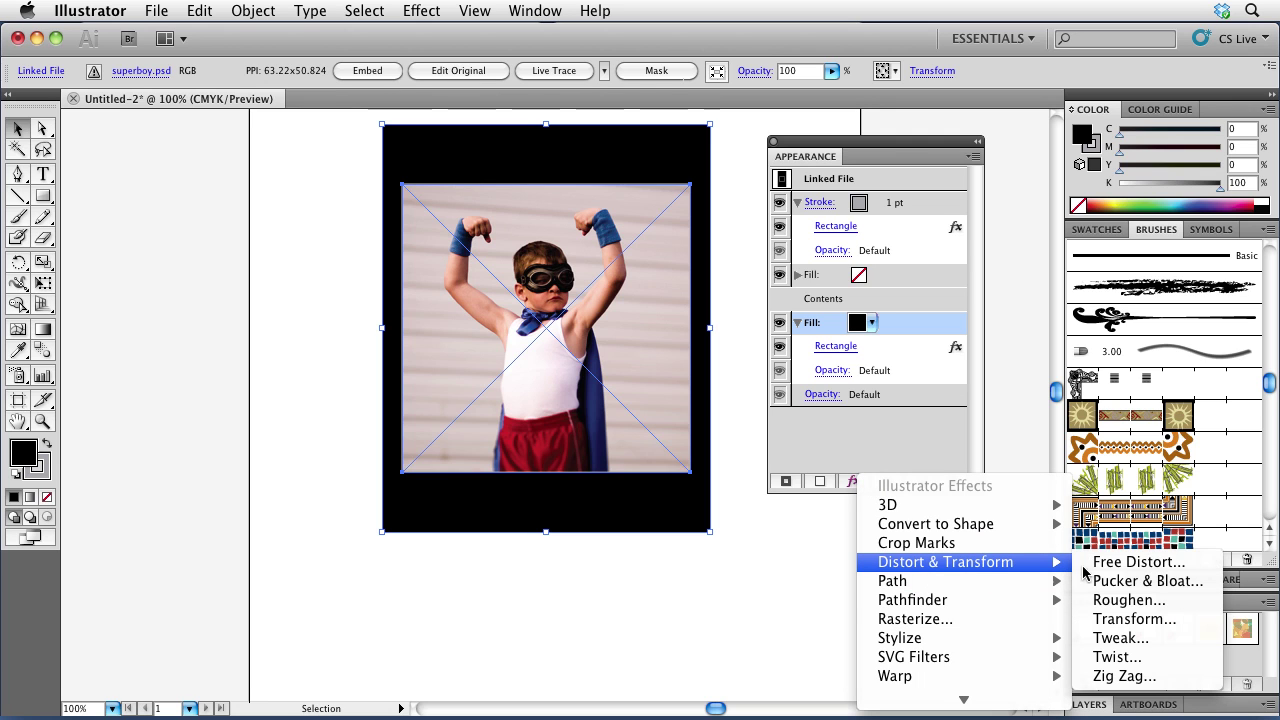
click(1106, 620)
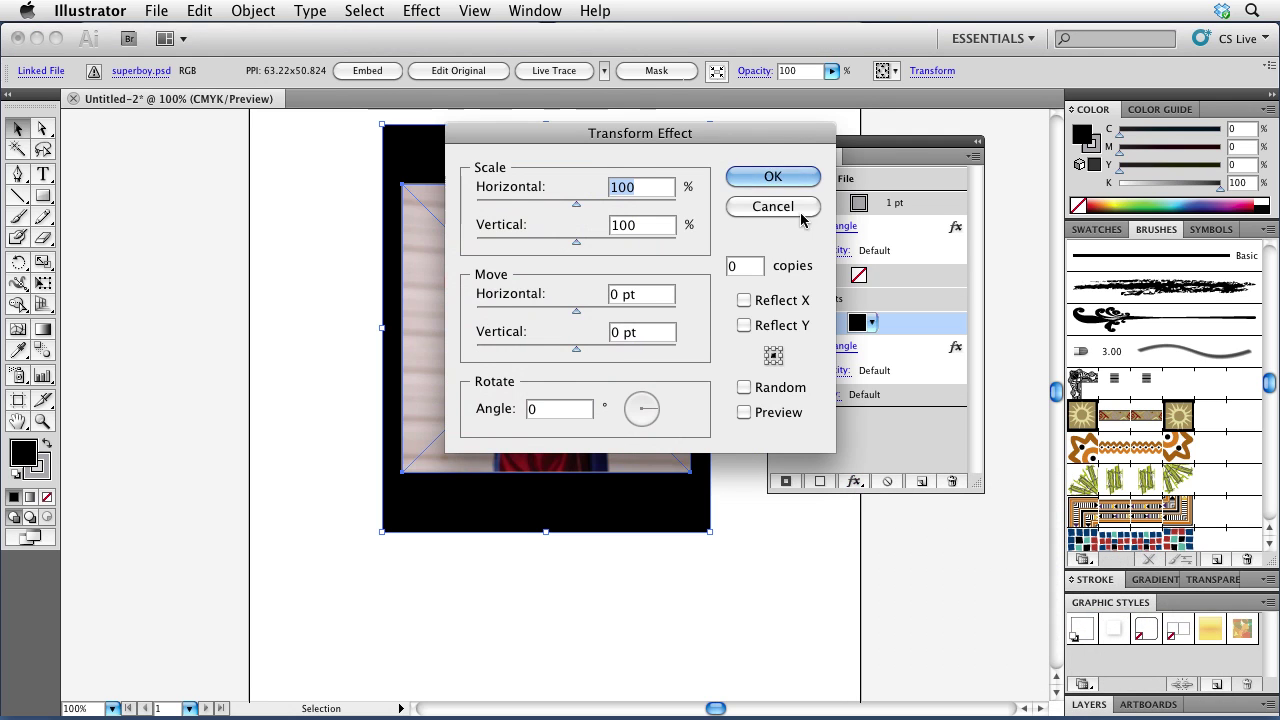
drag(663, 144, 310, 197)
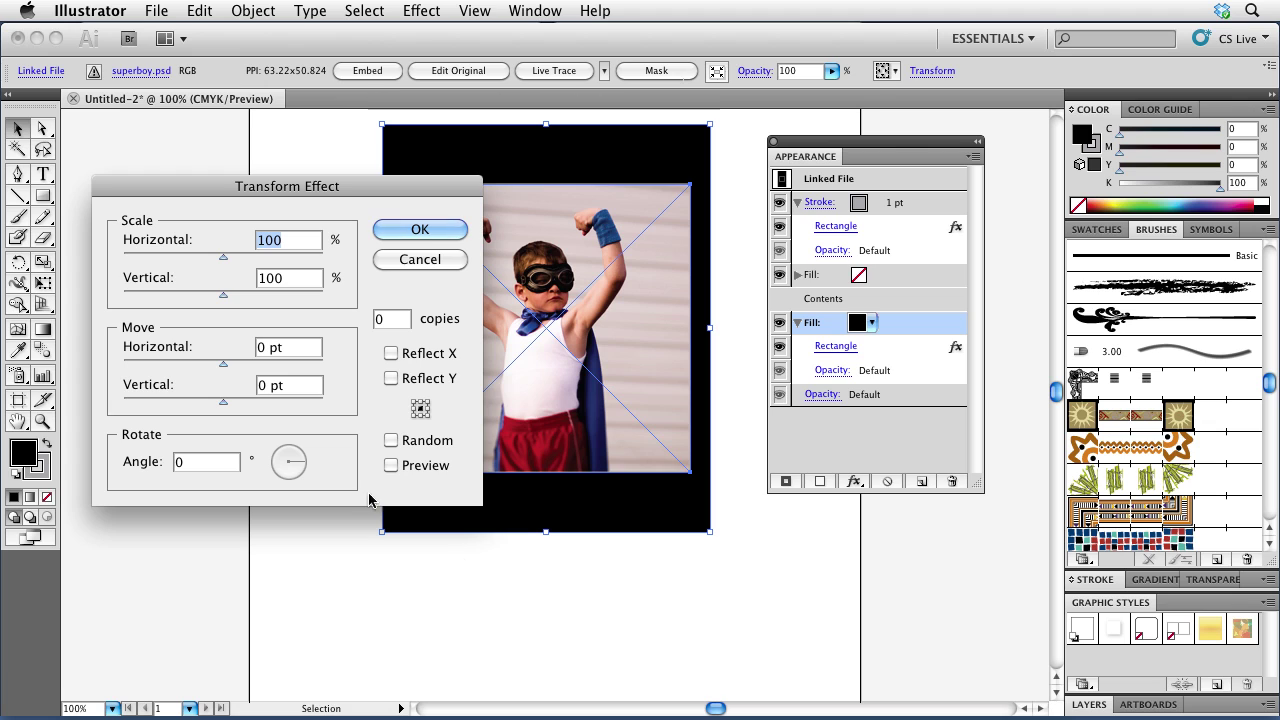
click(391, 465)
triple_click(295, 386)
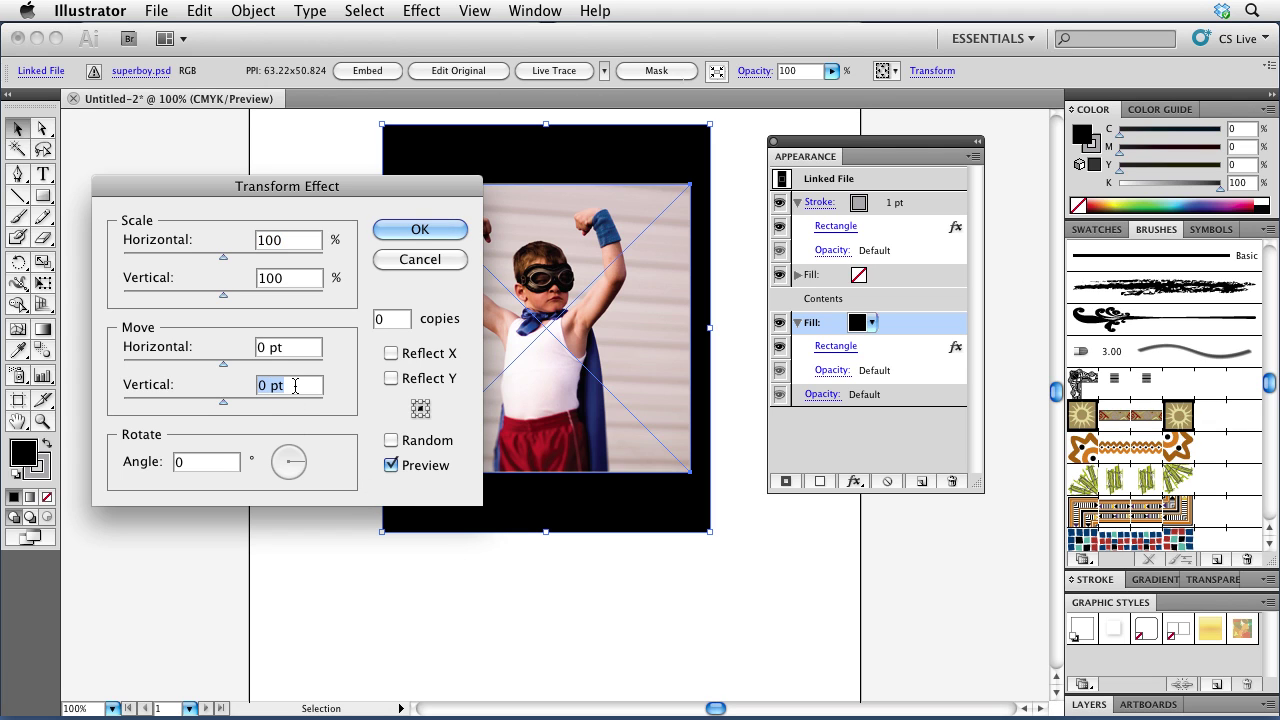
text(40)
key(Tab)
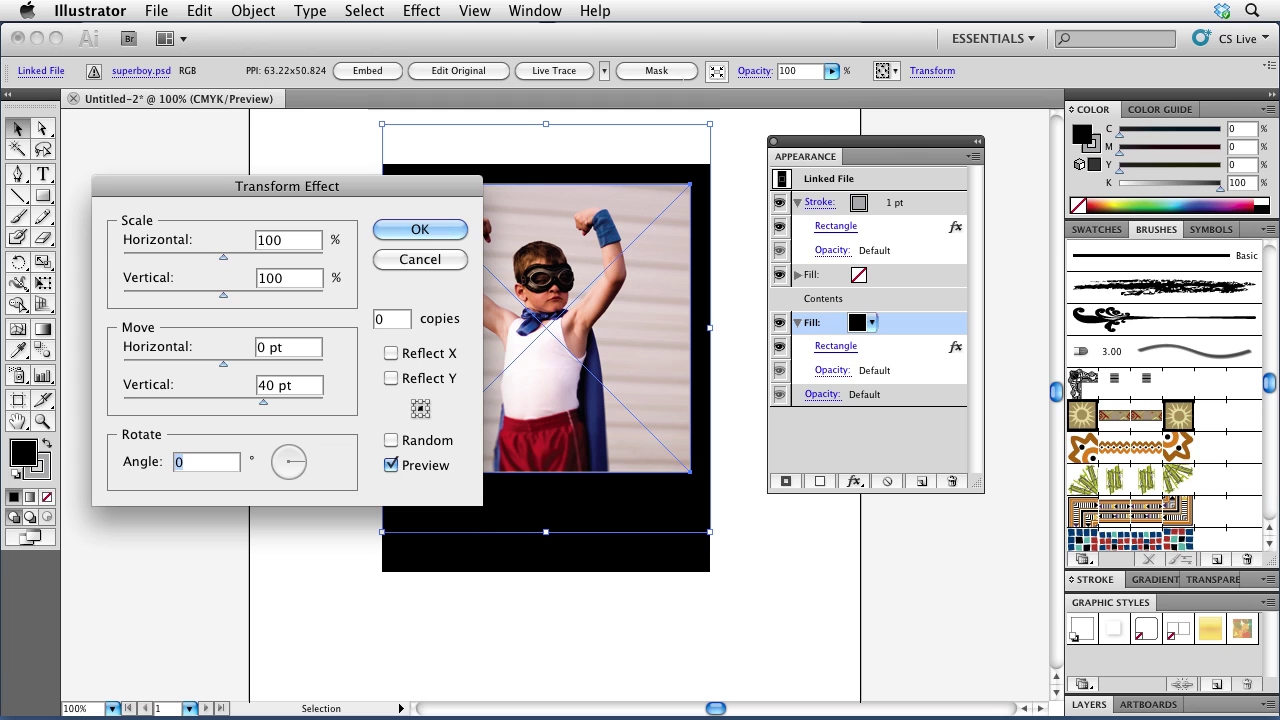
drag(283, 188, 264, 208)
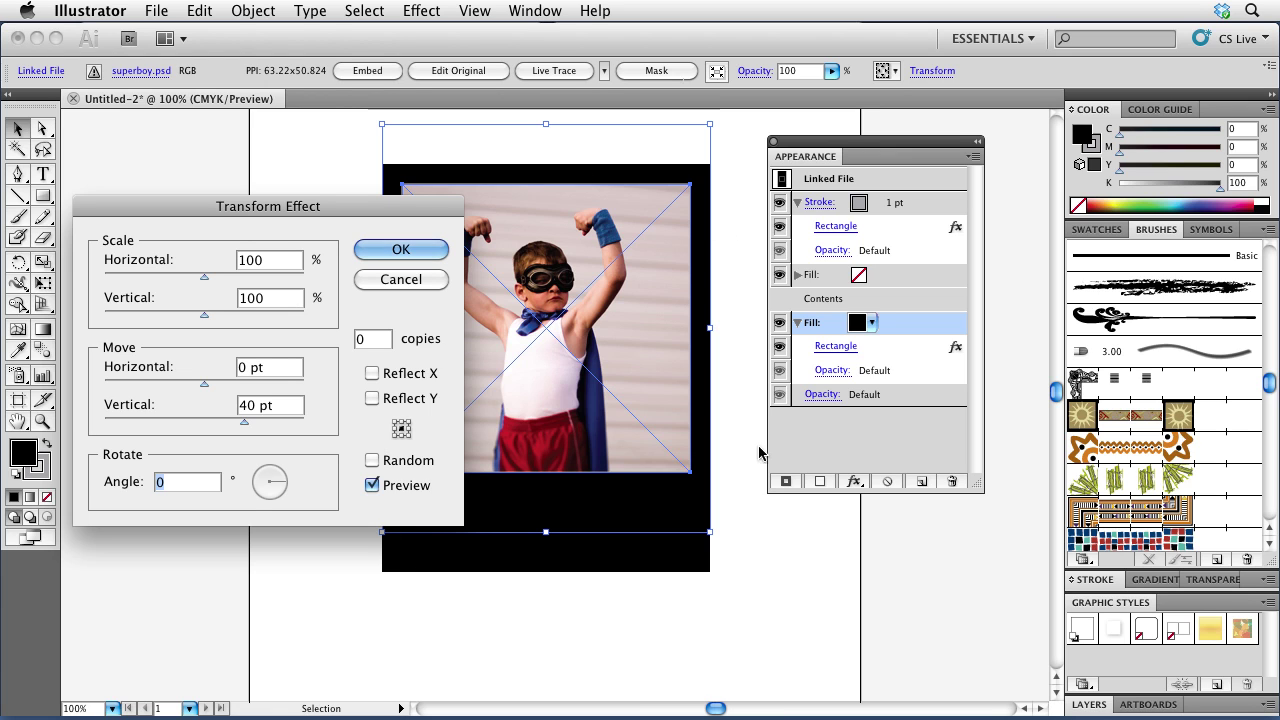
click(403, 249)
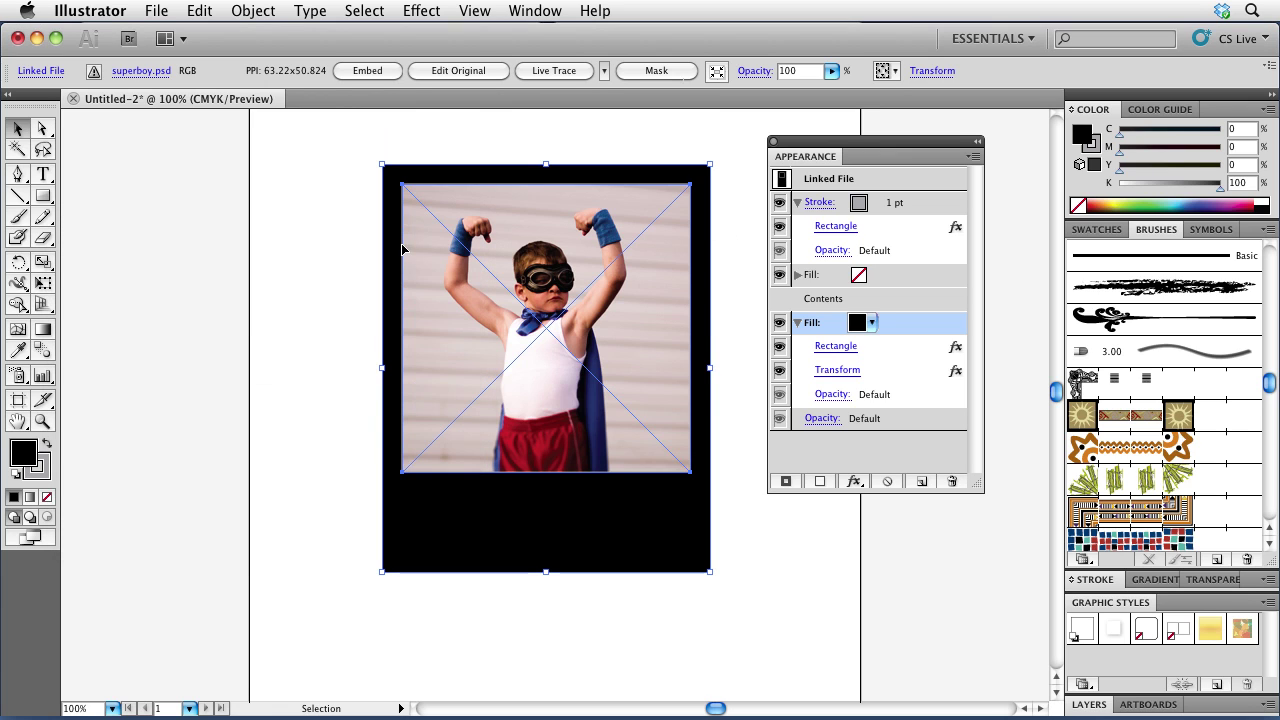
- Colour the backing fill light gray (C0 M0 Y0 K5) and deselect to review the frame
click(860, 323)
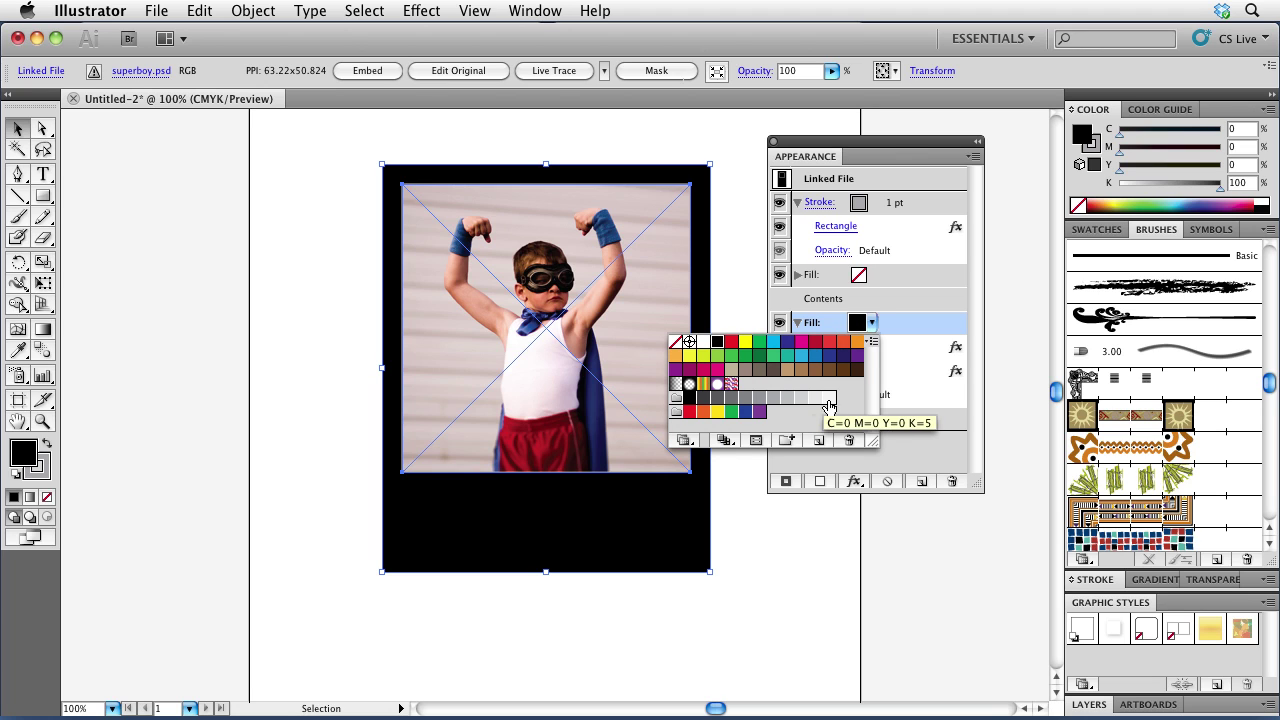
click(828, 405)
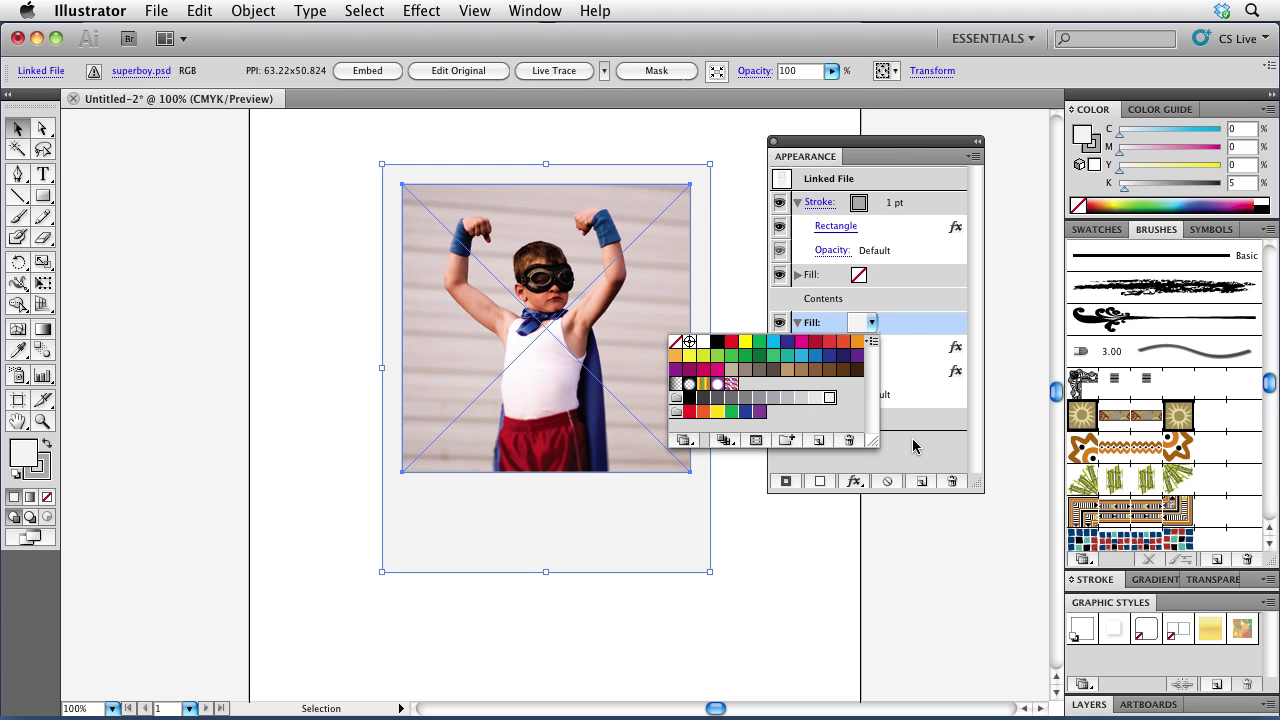
click(913, 446)
click(722, 410)
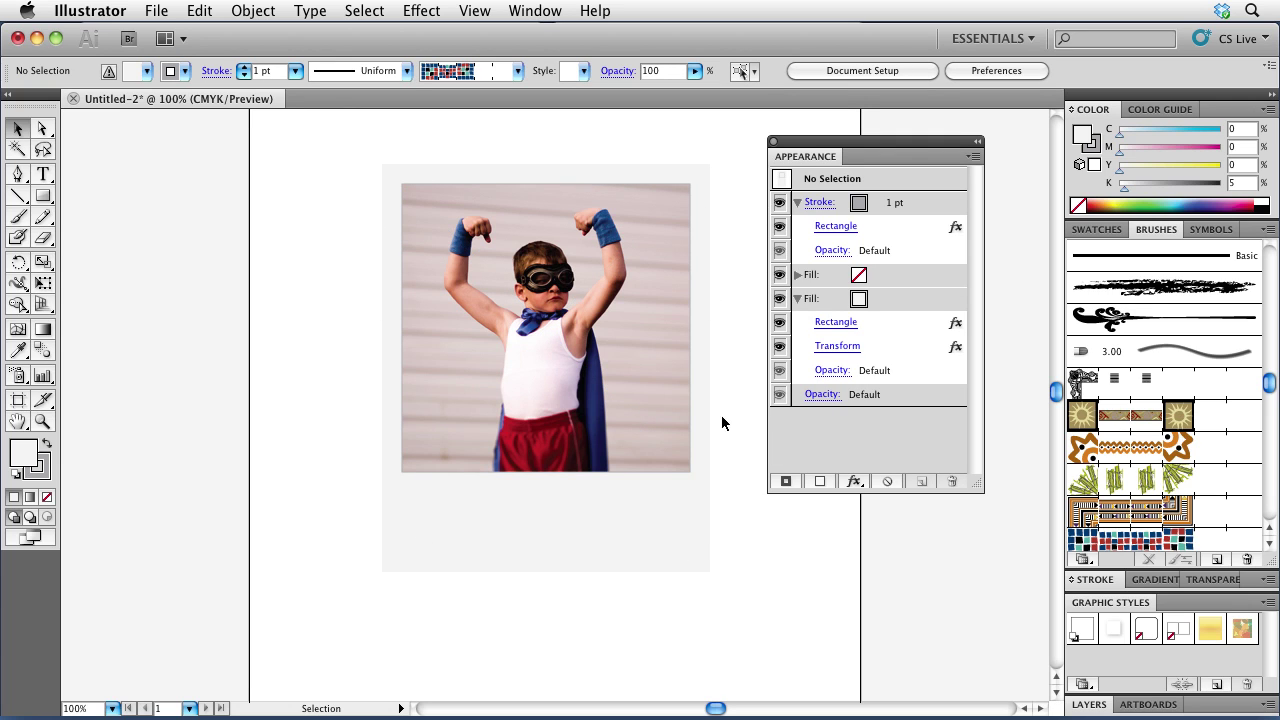
- Select the framed photo and add a Stylize > Drop Shadow effect to its grey fill
click(683, 530)
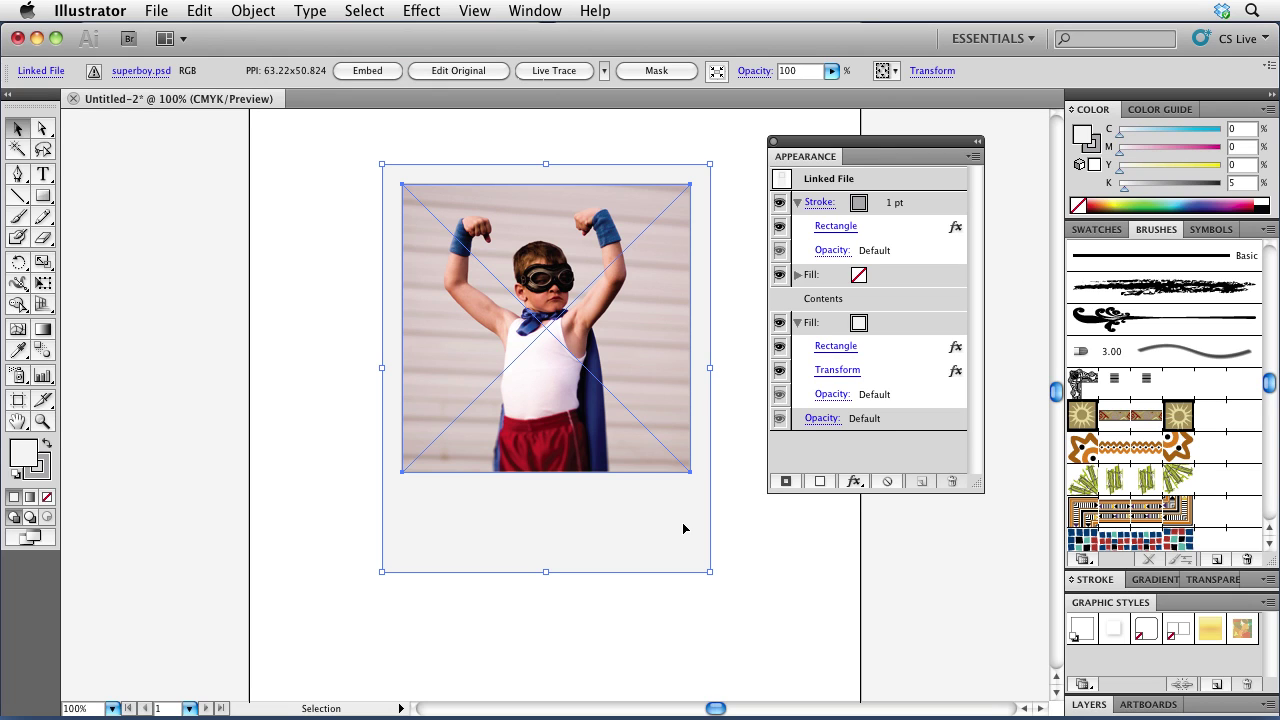
click(913, 327)
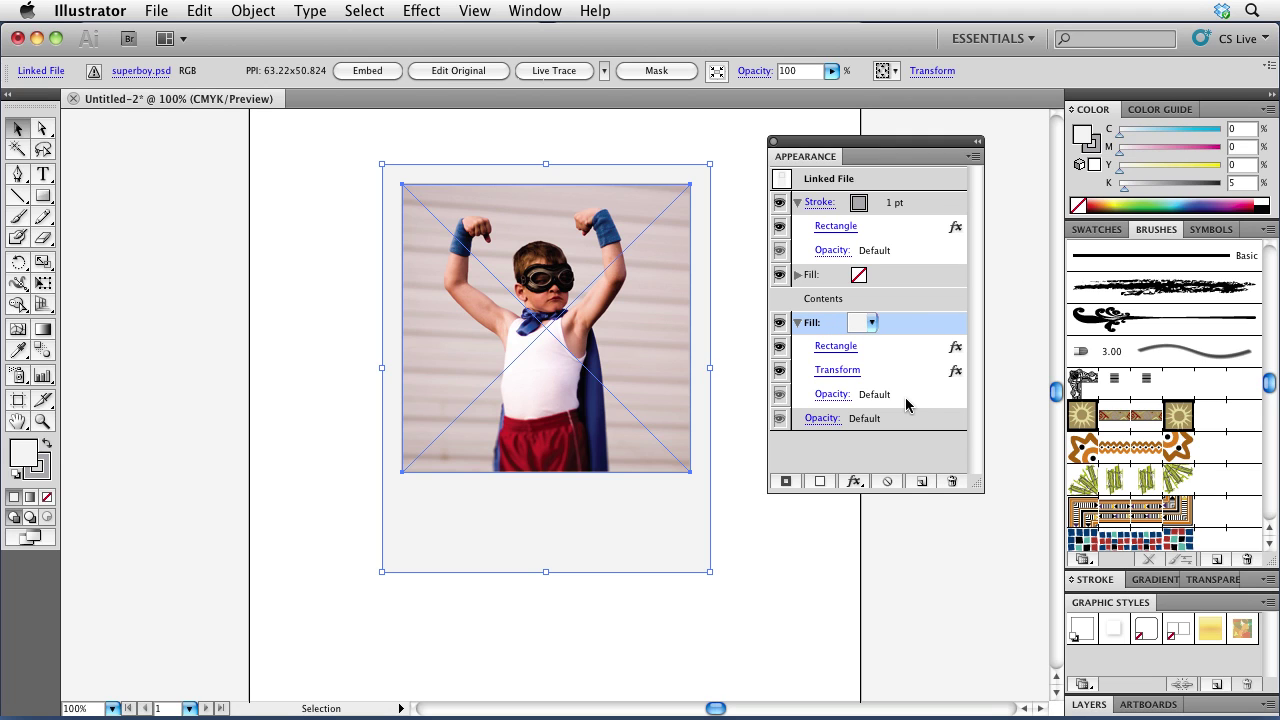
click(853, 482)
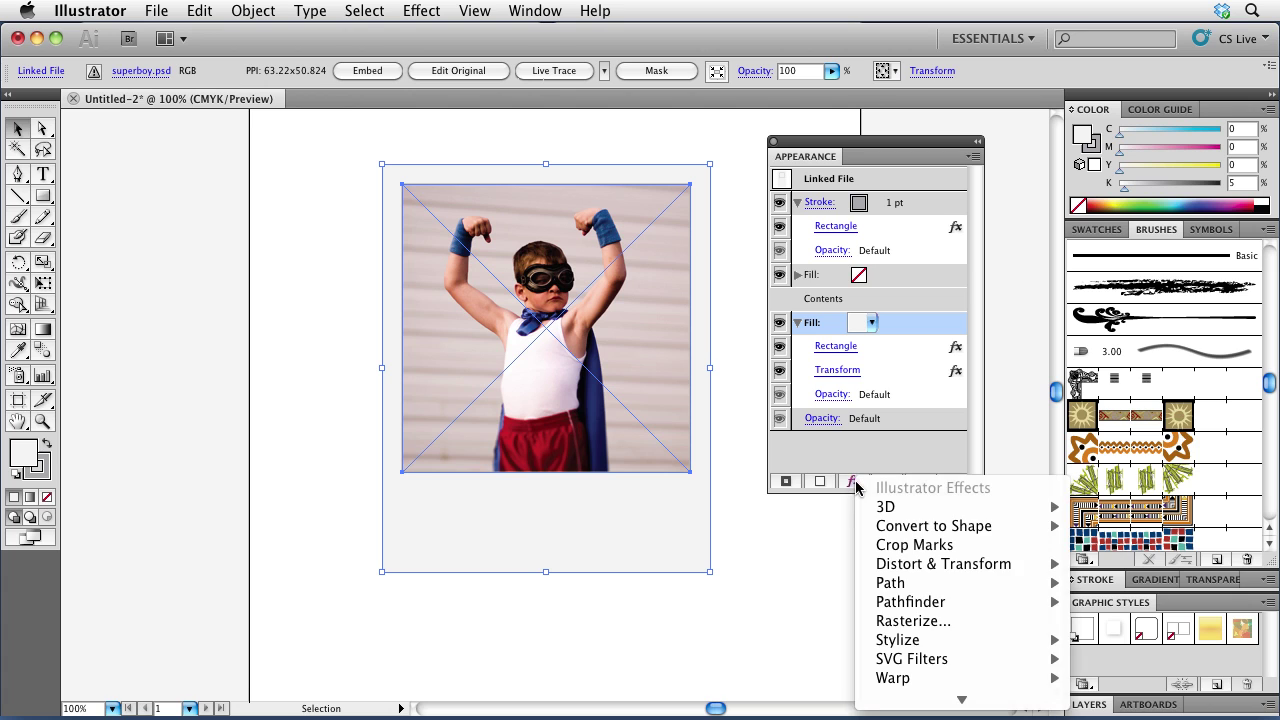
mouse_move(1000, 640)
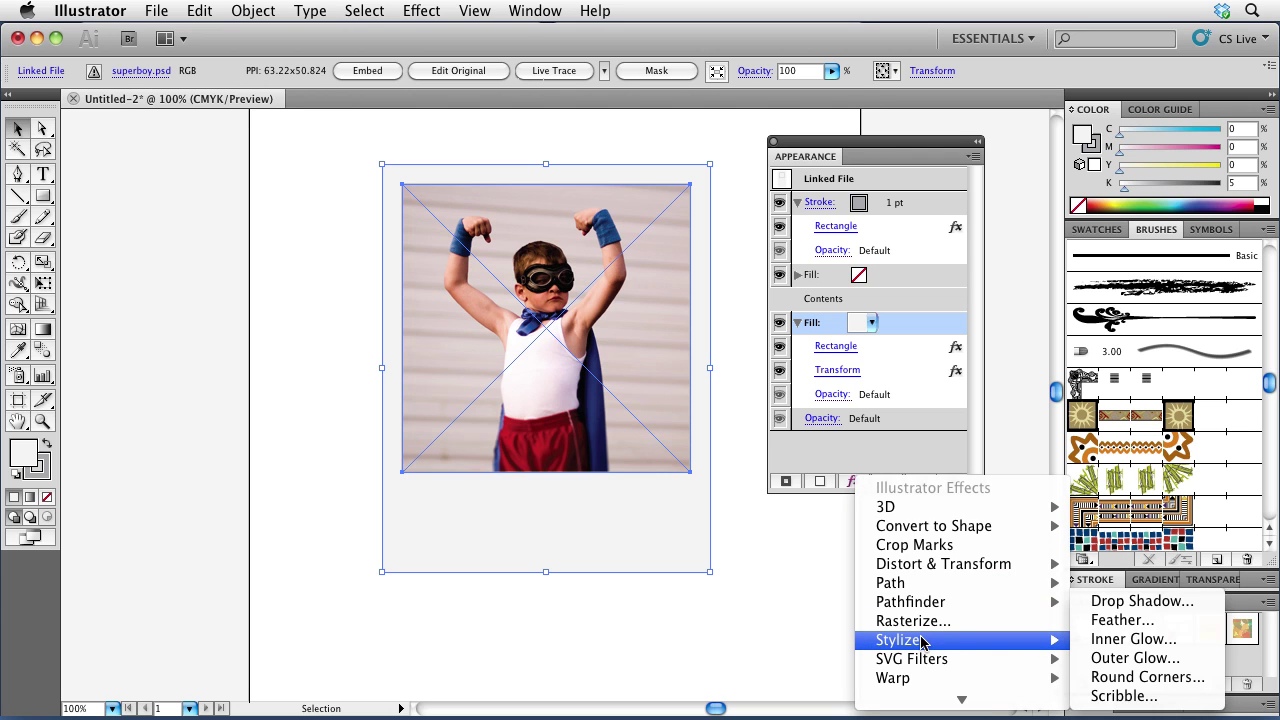
click(1115, 605)
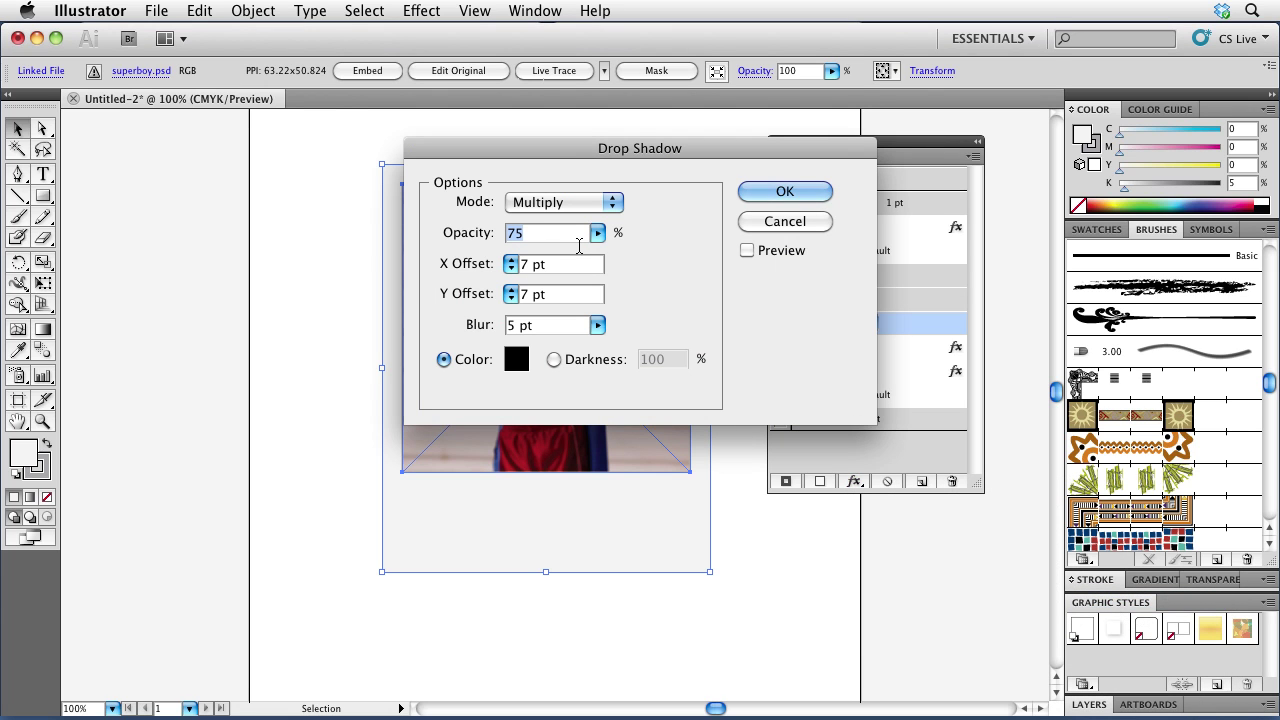
- Set the shadow to 50% opacity, 2 pt X and Y offsets and 4 pt blur
text(50)
key(Tab)
text(2)
key(Tab)
text(2)
key(Tab)
text(4)
click(748, 251)
click(808, 196)
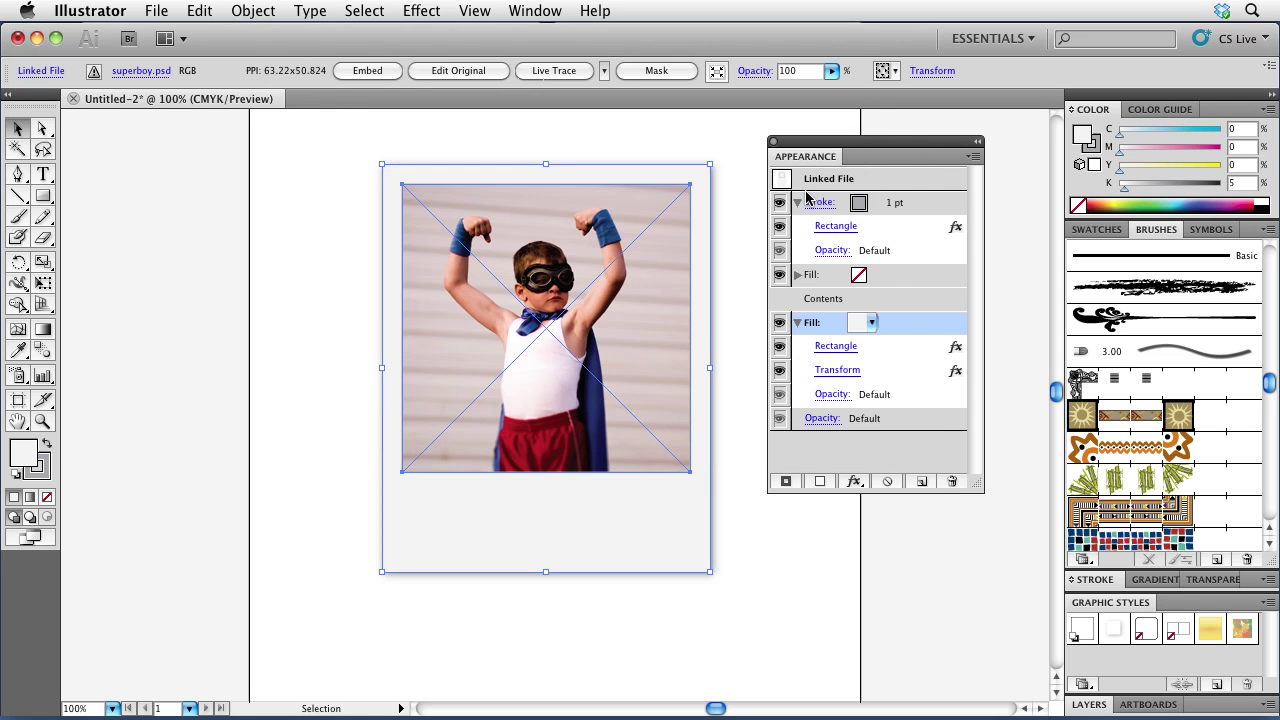
click(743, 181)
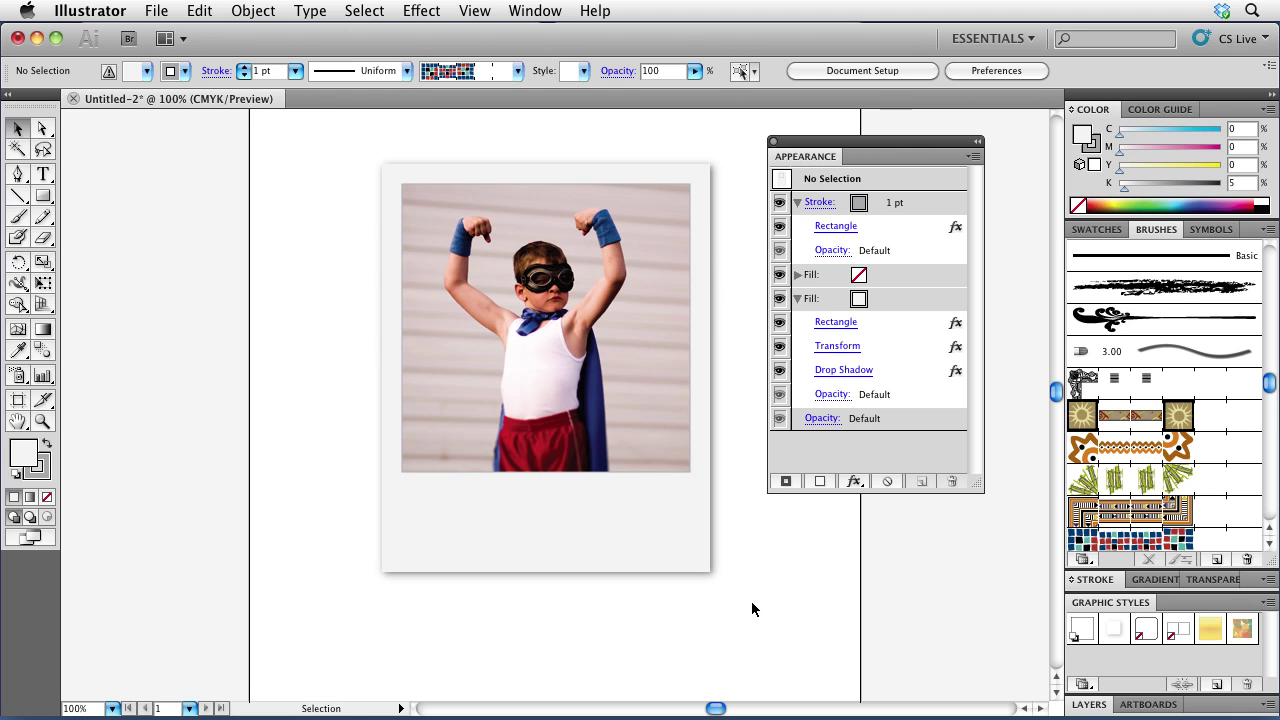
key(super+y)
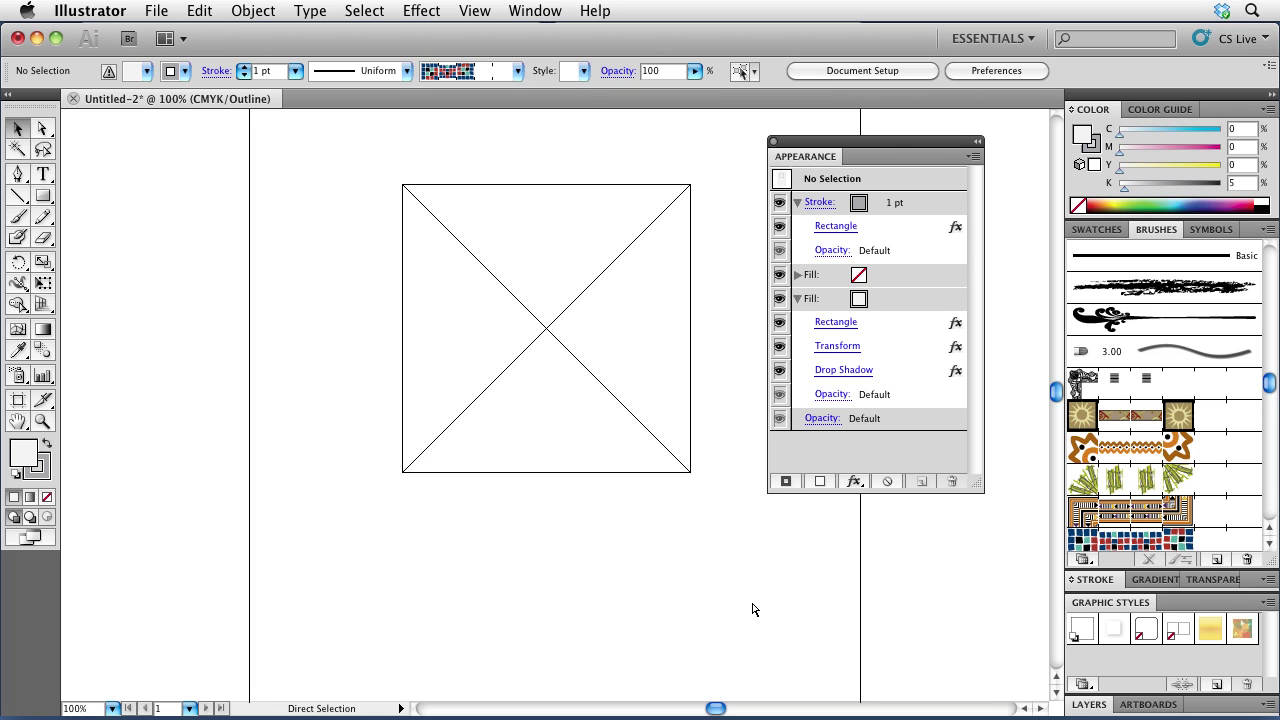
key(super+y)
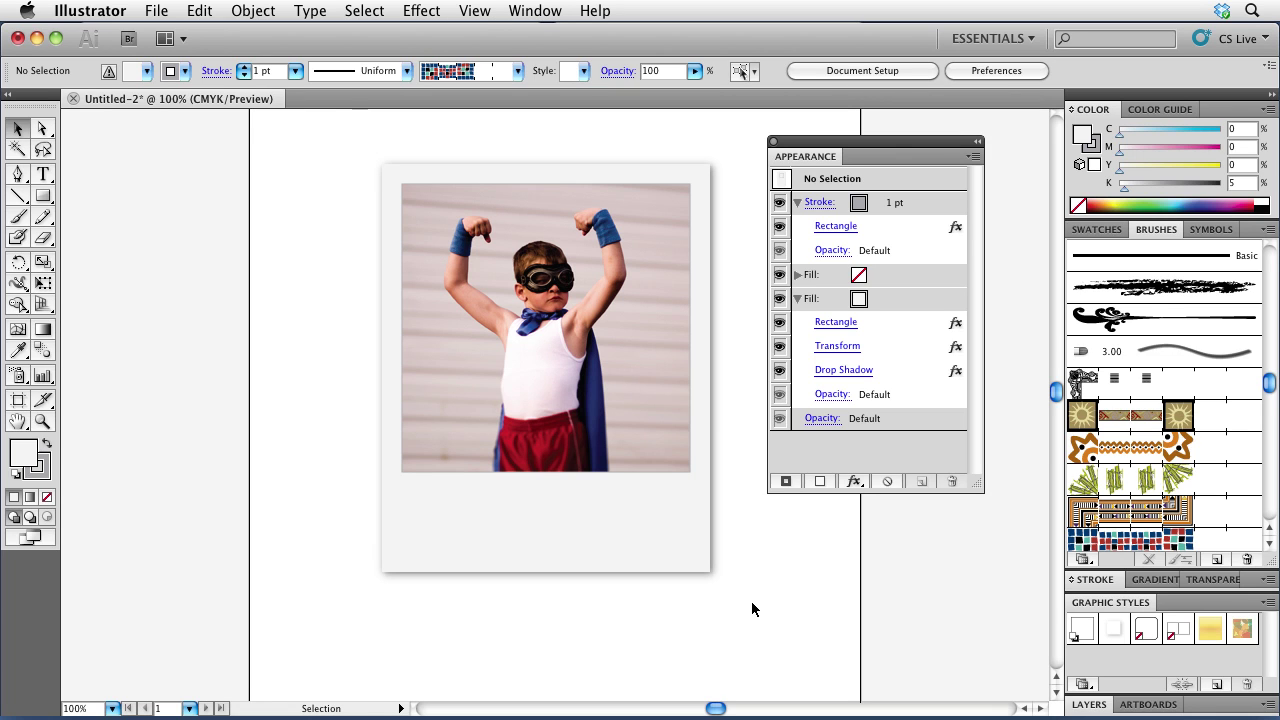